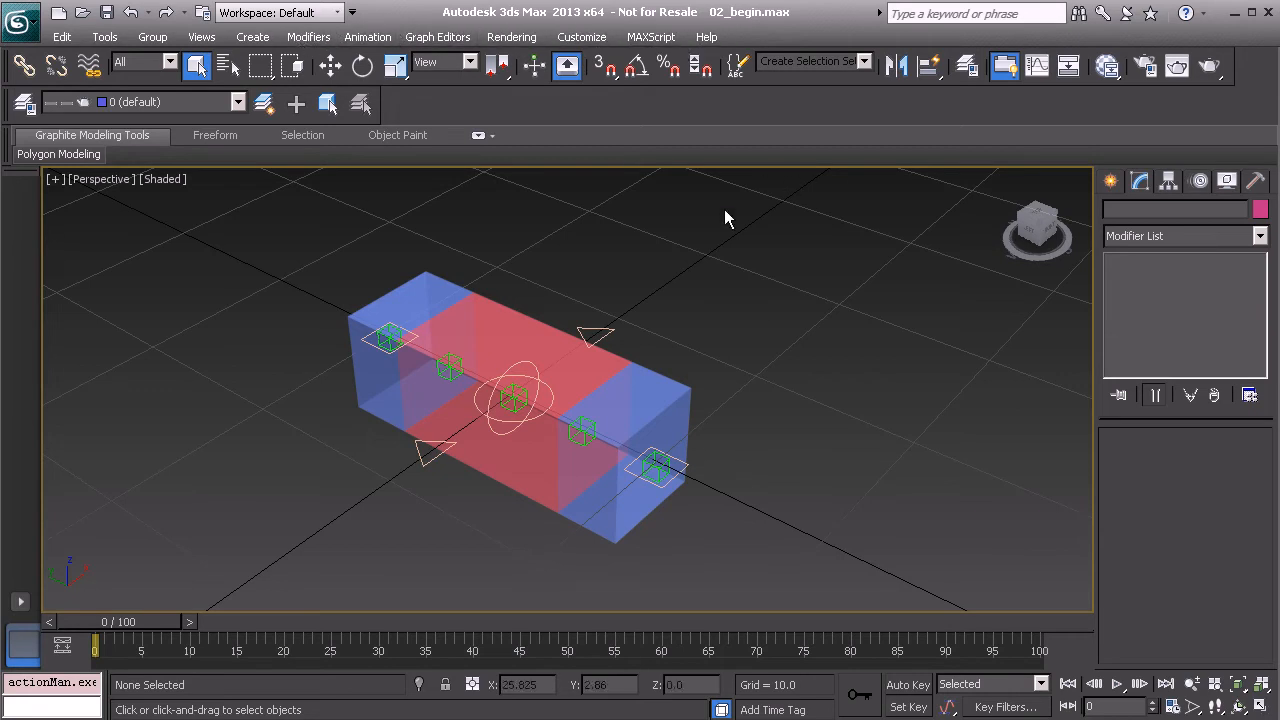
Open the quad menu customization settings and display the set commands of the Animation quad, down to its constraint entries
right_click(652, 232)
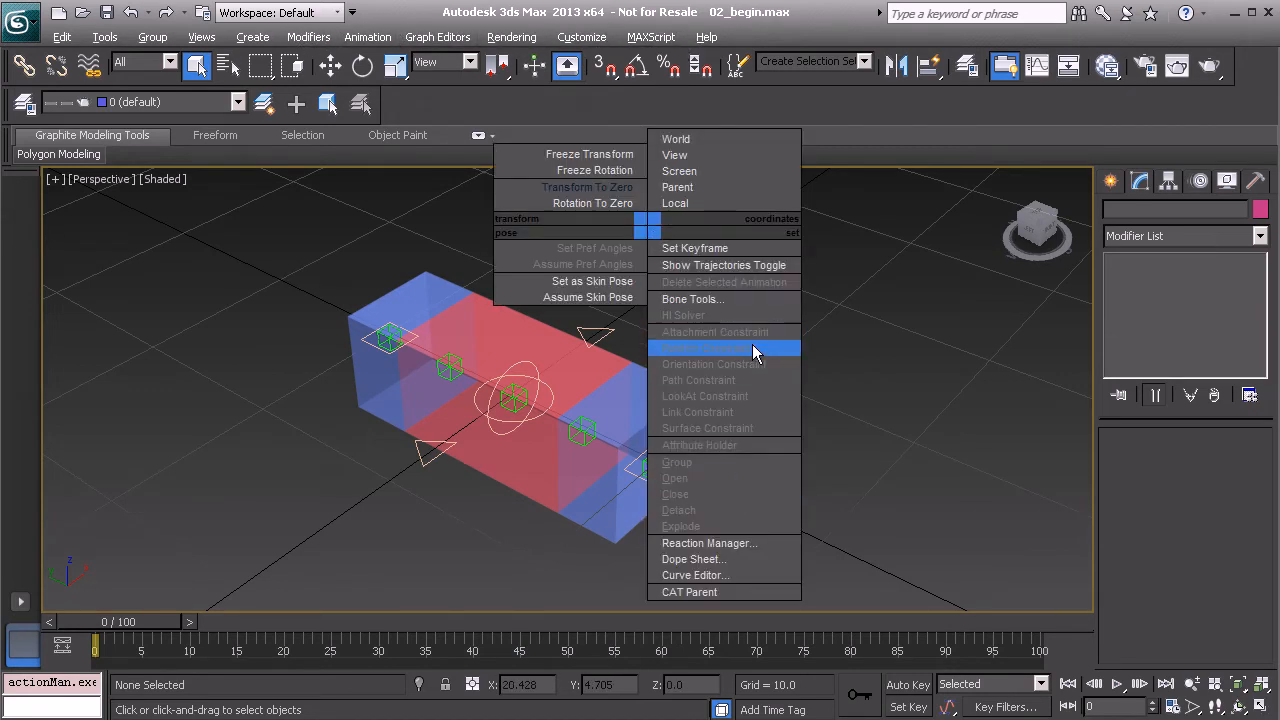
left_click(857, 135)
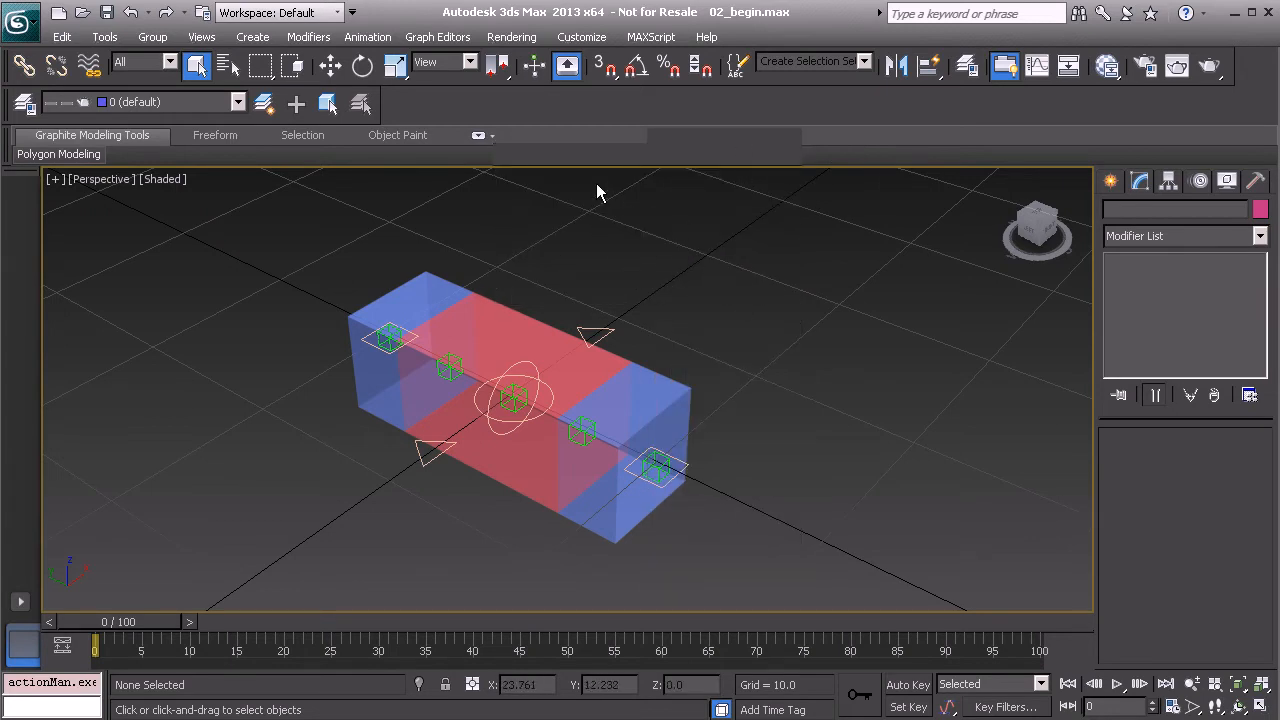
left_click(582, 37)
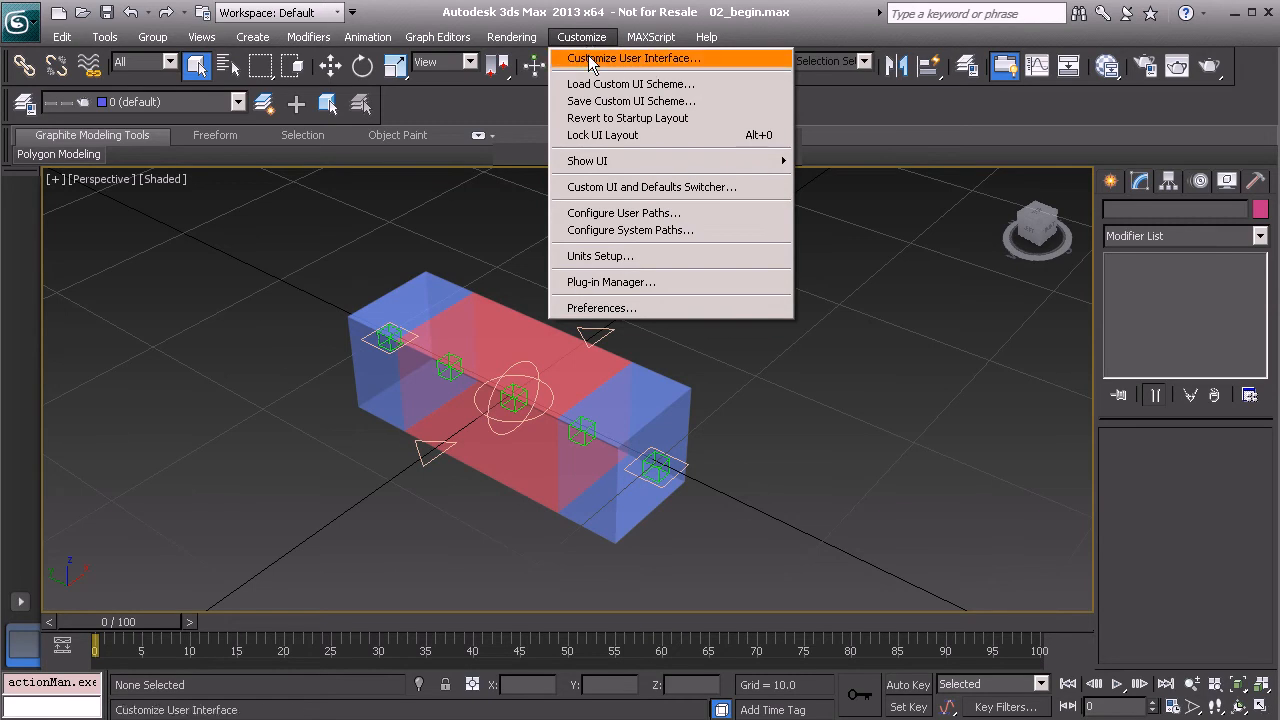
left_click(592, 60)
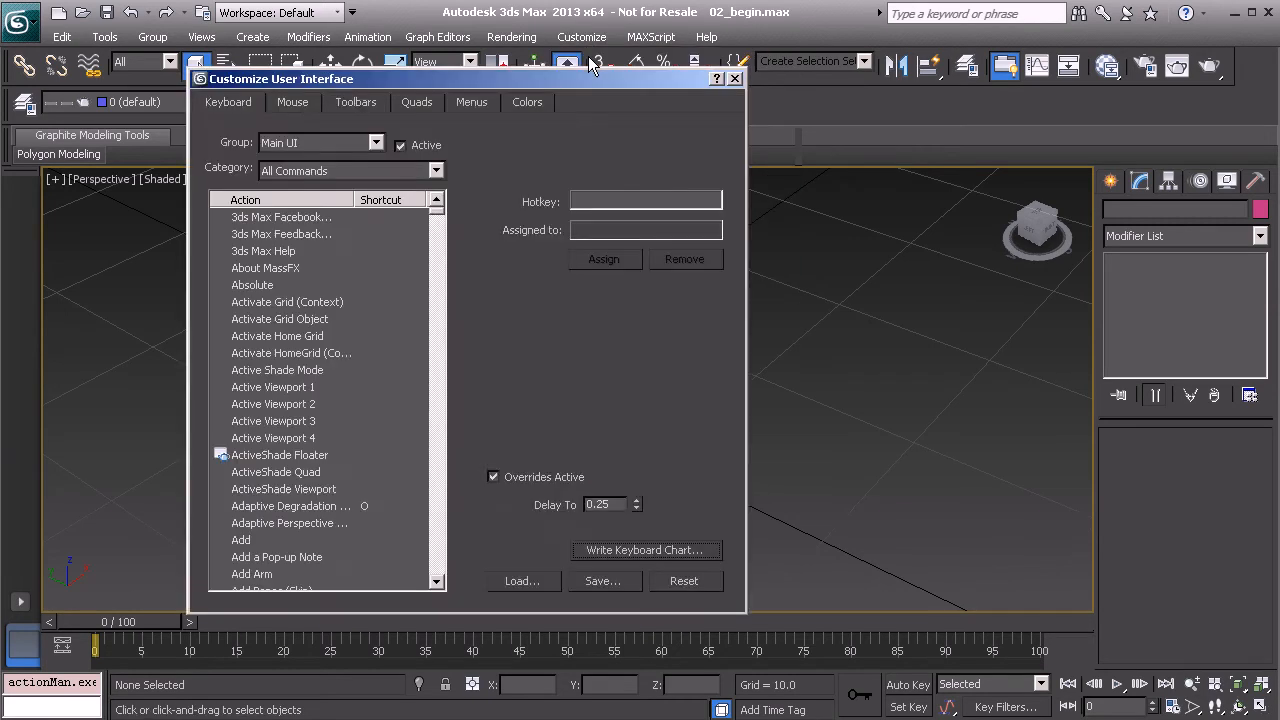
left_click(417, 104)
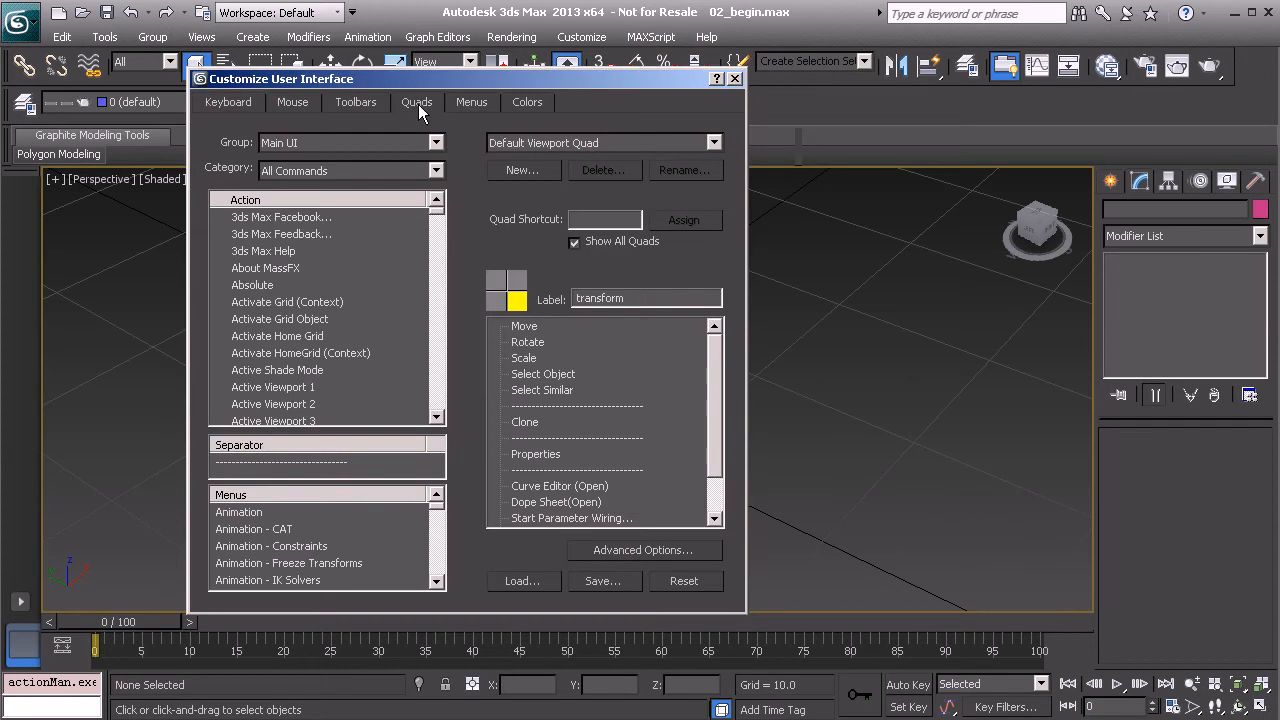
left_click(594, 147)
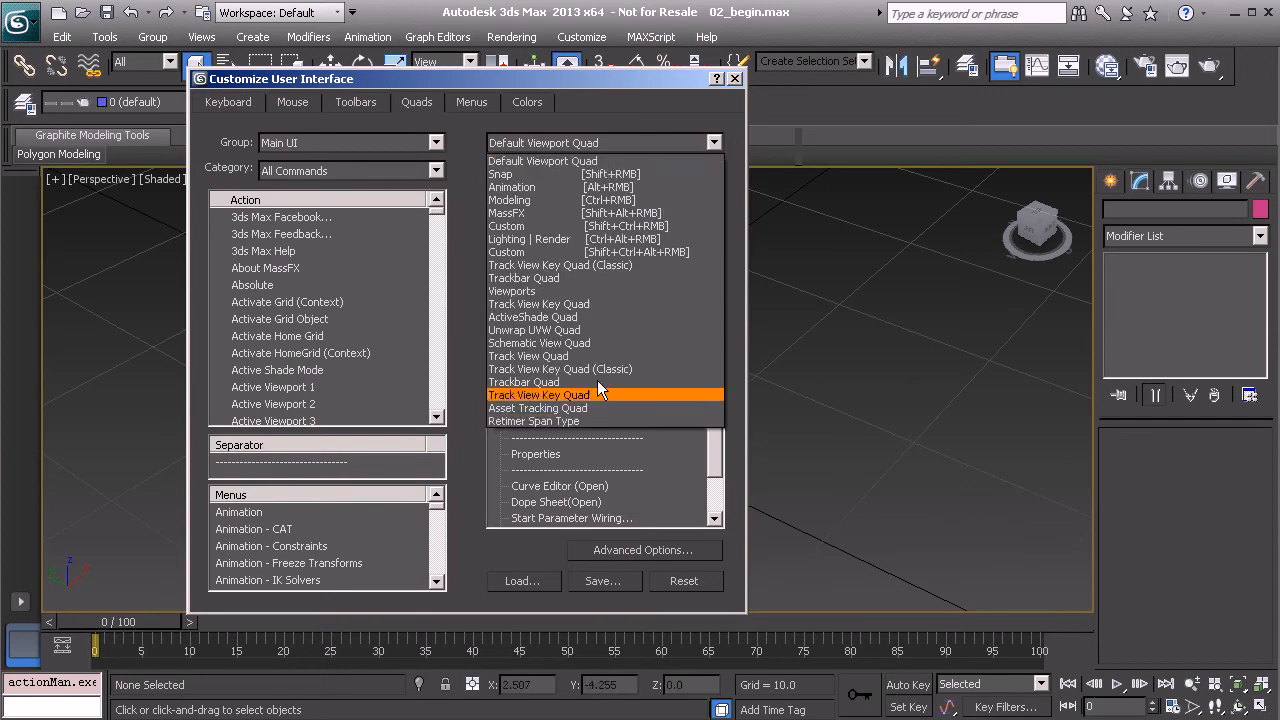
left_click(543, 188)
left_click_drag(716, 385, 713, 432)
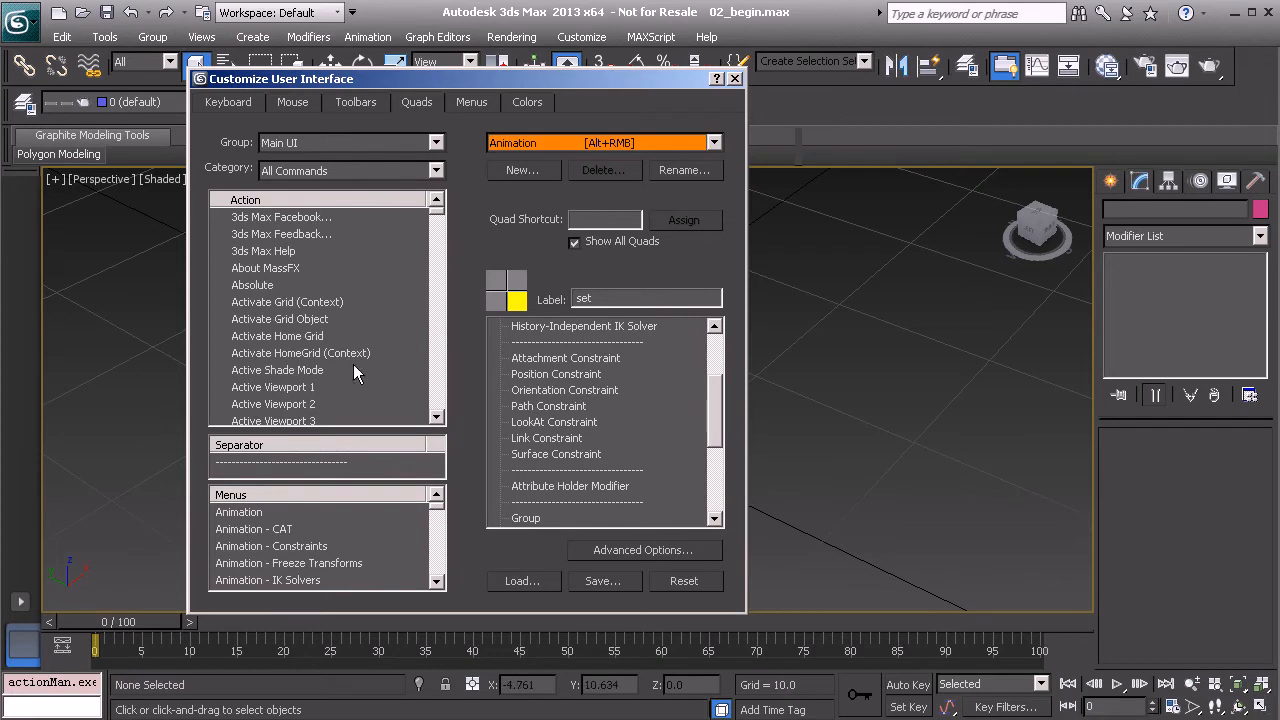
Find the Path Constraint action among all commands and add it directly below Attachment Constraint in the Animation quad's set list
left_click(285, 354)
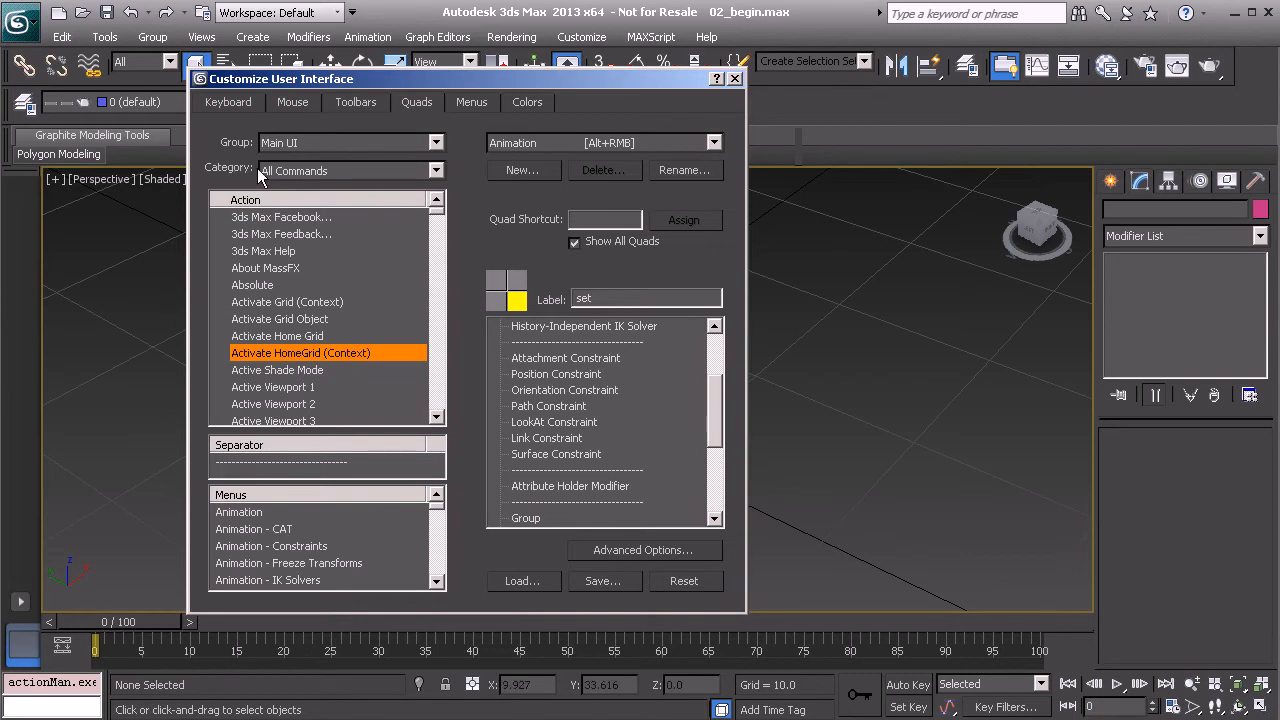
left_click(298, 172)
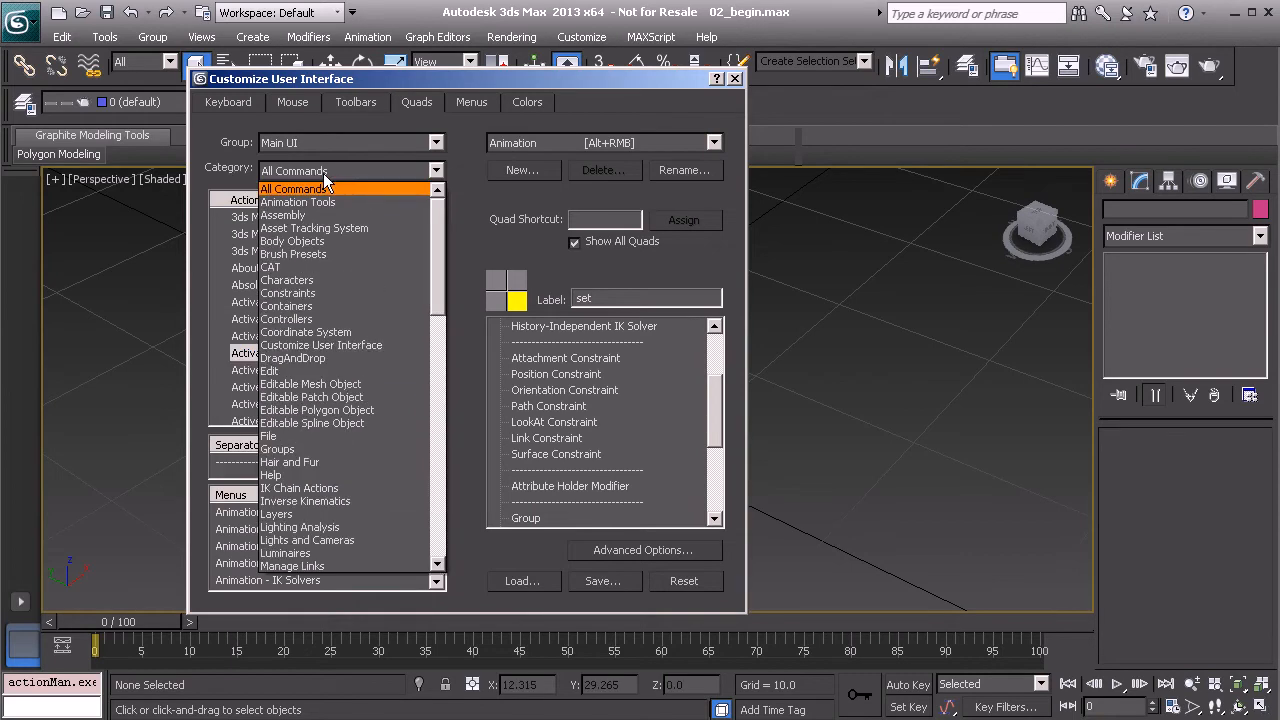
left_click(323, 173)
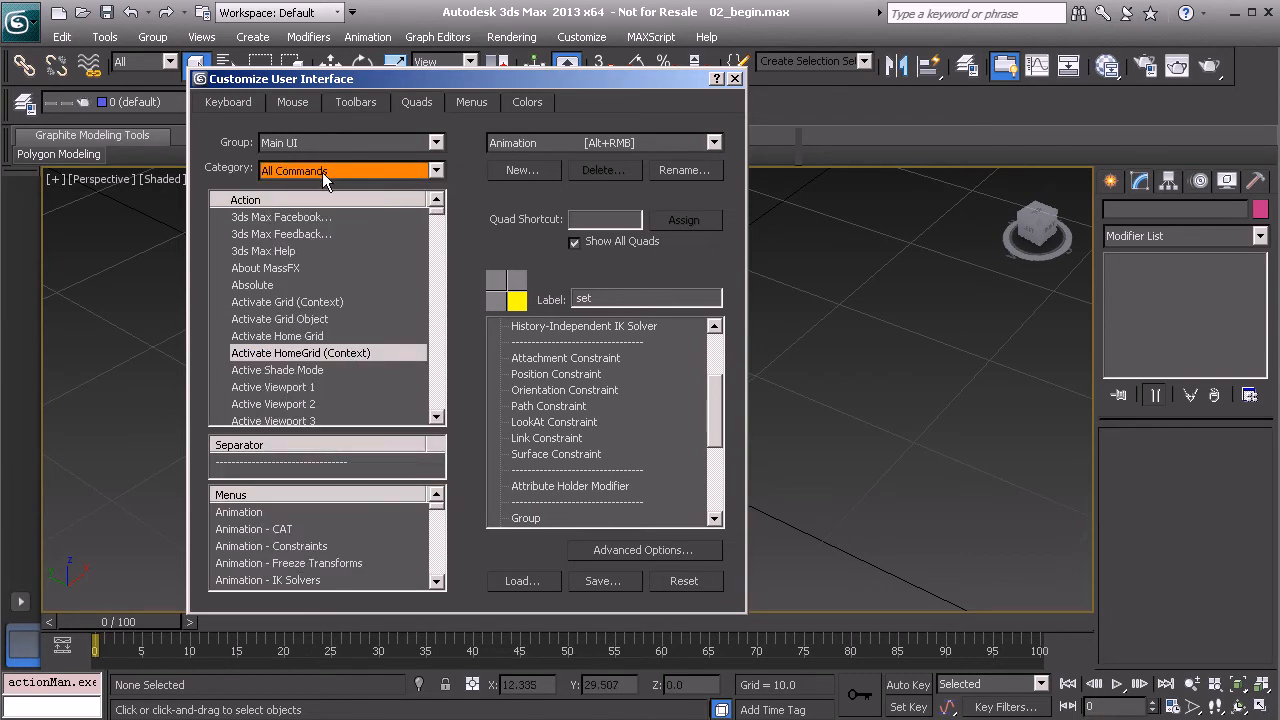
left_click(293, 352)
key("p")
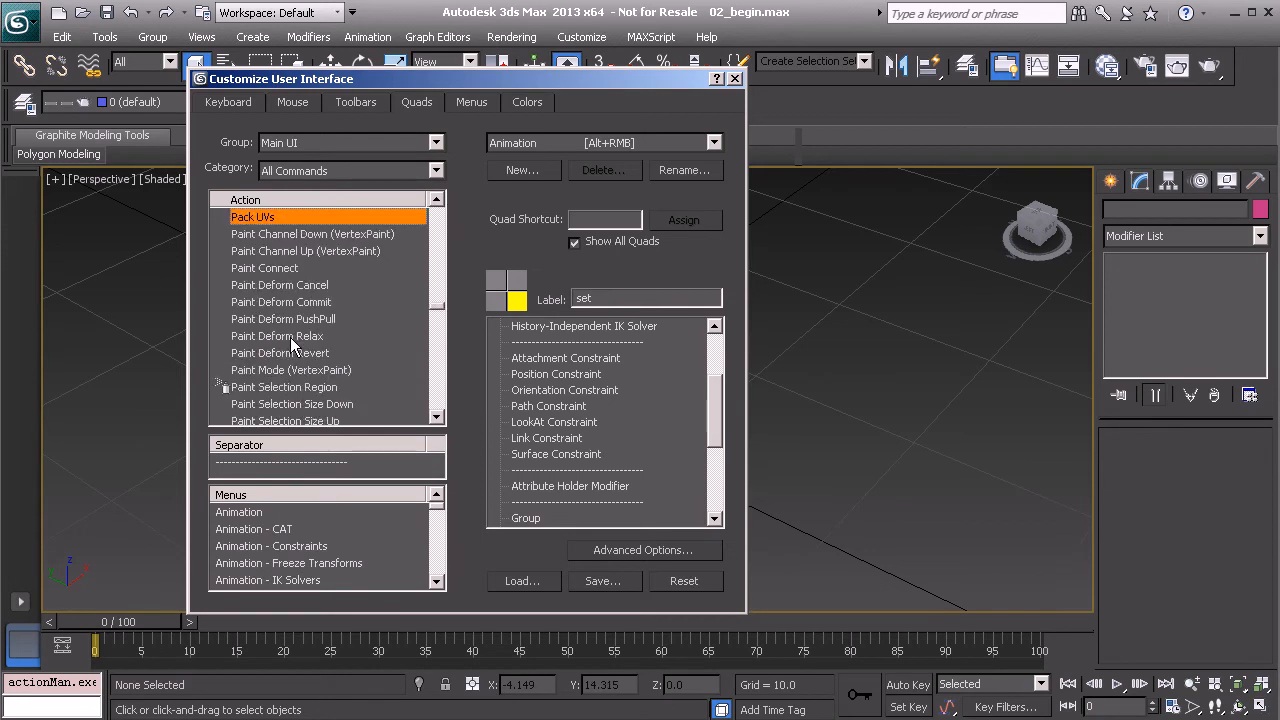
scroll(295, 342, "down", 5)
scroll(296, 340, "down", 10)
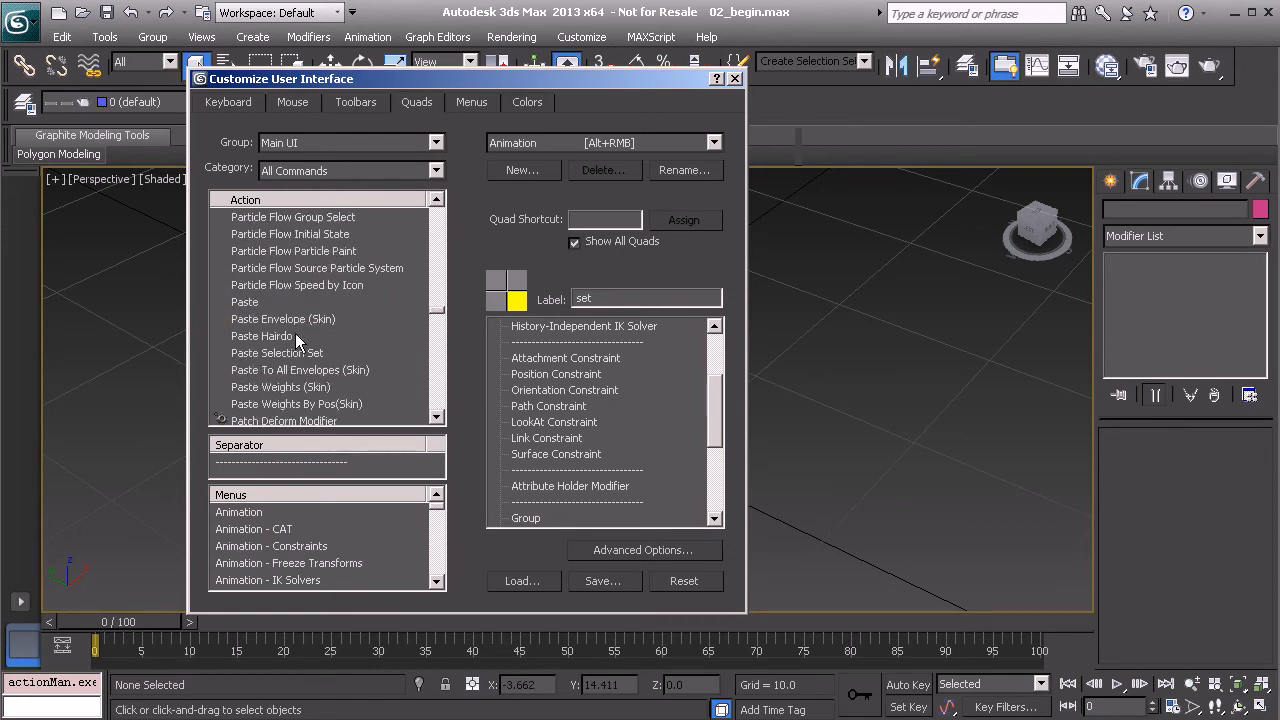
scroll(295, 334, "down", 4)
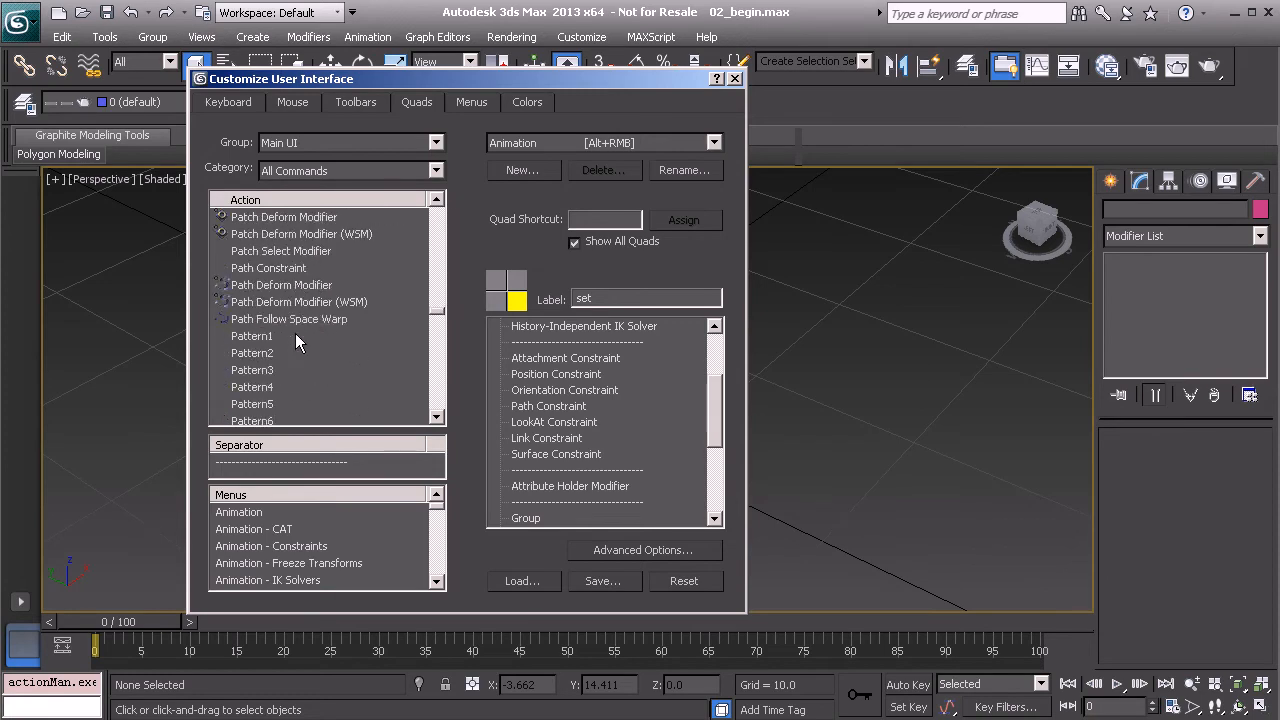
left_click_drag(290, 268, 583, 375)
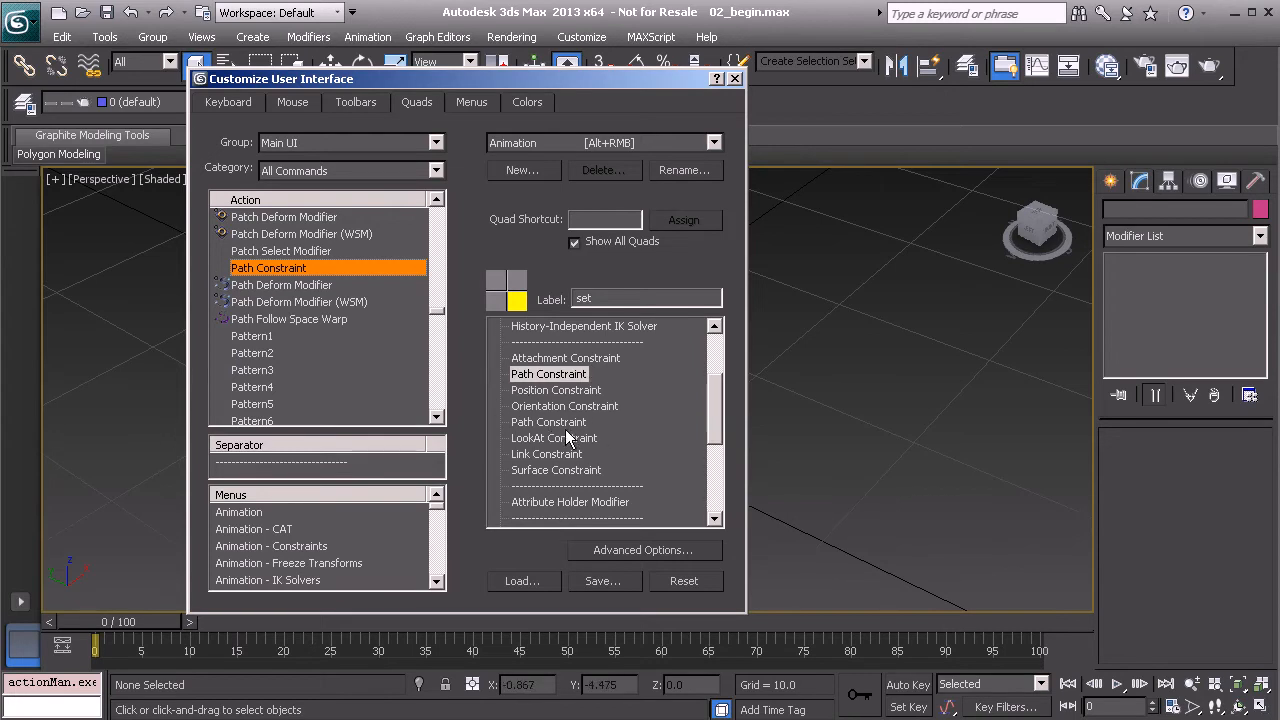
Delete the duplicate Path Constraint entry between Attachment Constraint and Position Constraint in the quad list
right_click(559, 375)
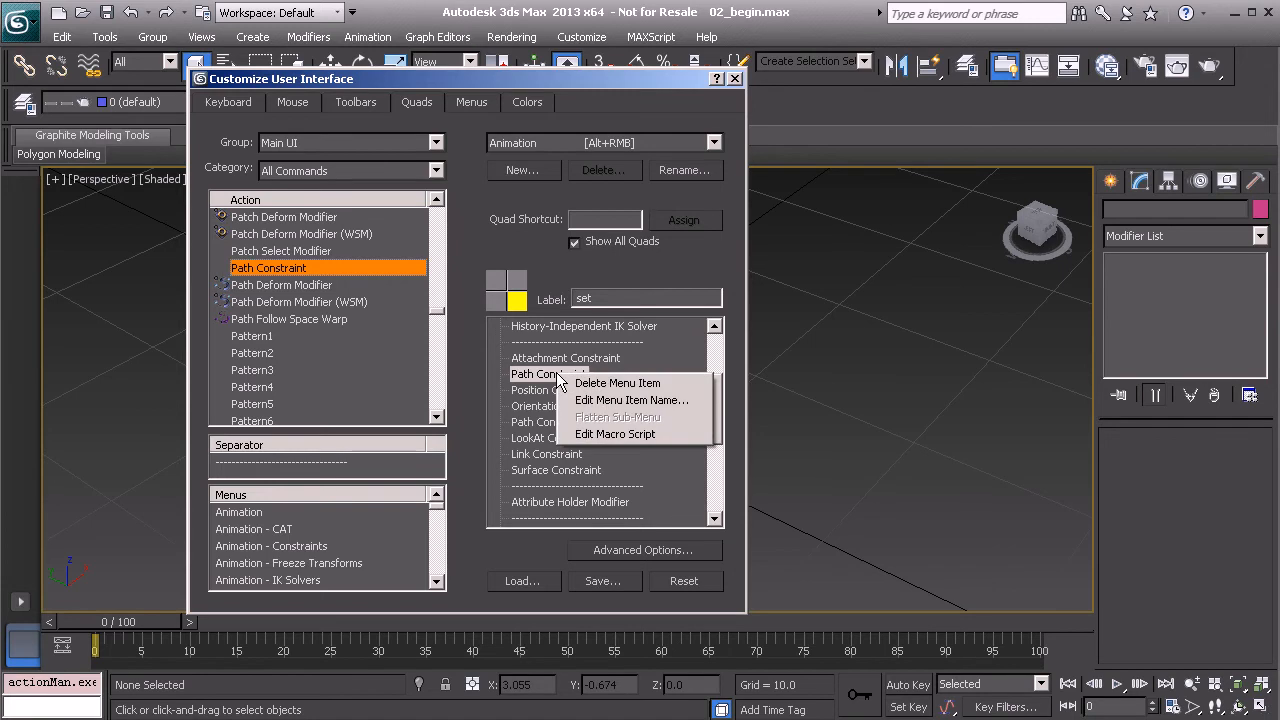
left_click(610, 383)
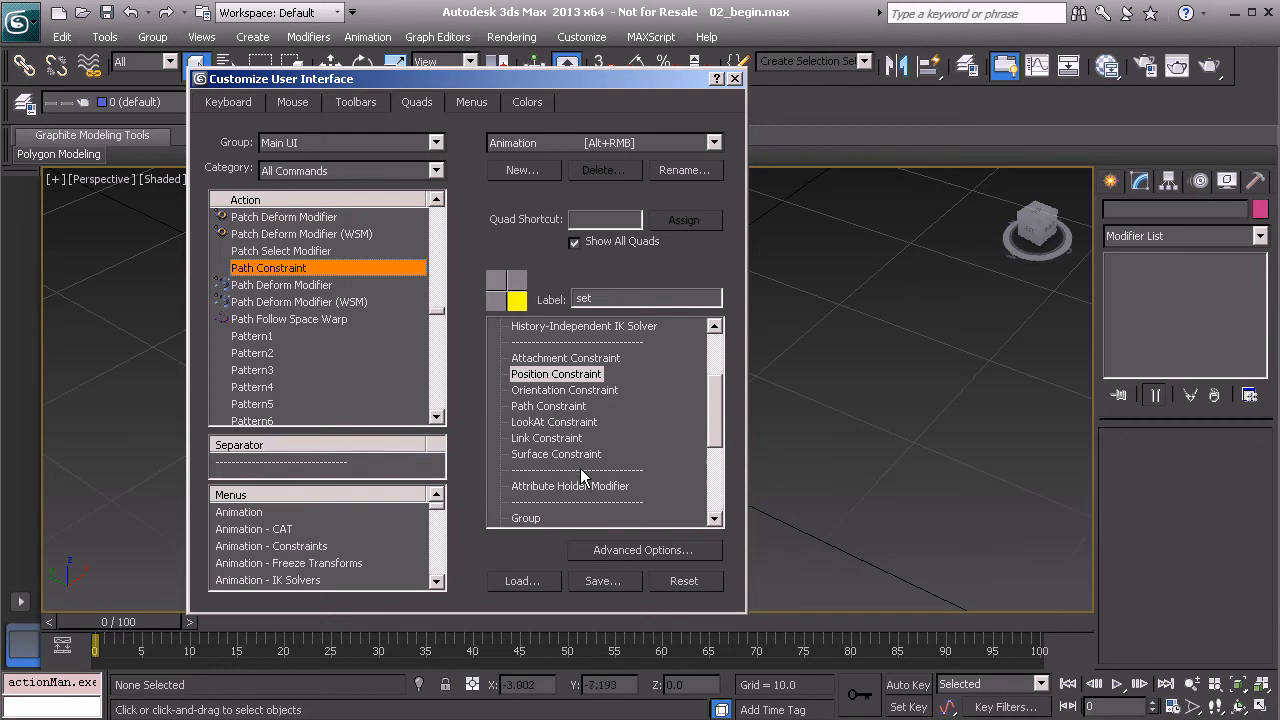
Insert a separator between Path Constraint and LookAt Constraint in the Animation quad's set list
left_click_drag(725, 422, 563, 383)
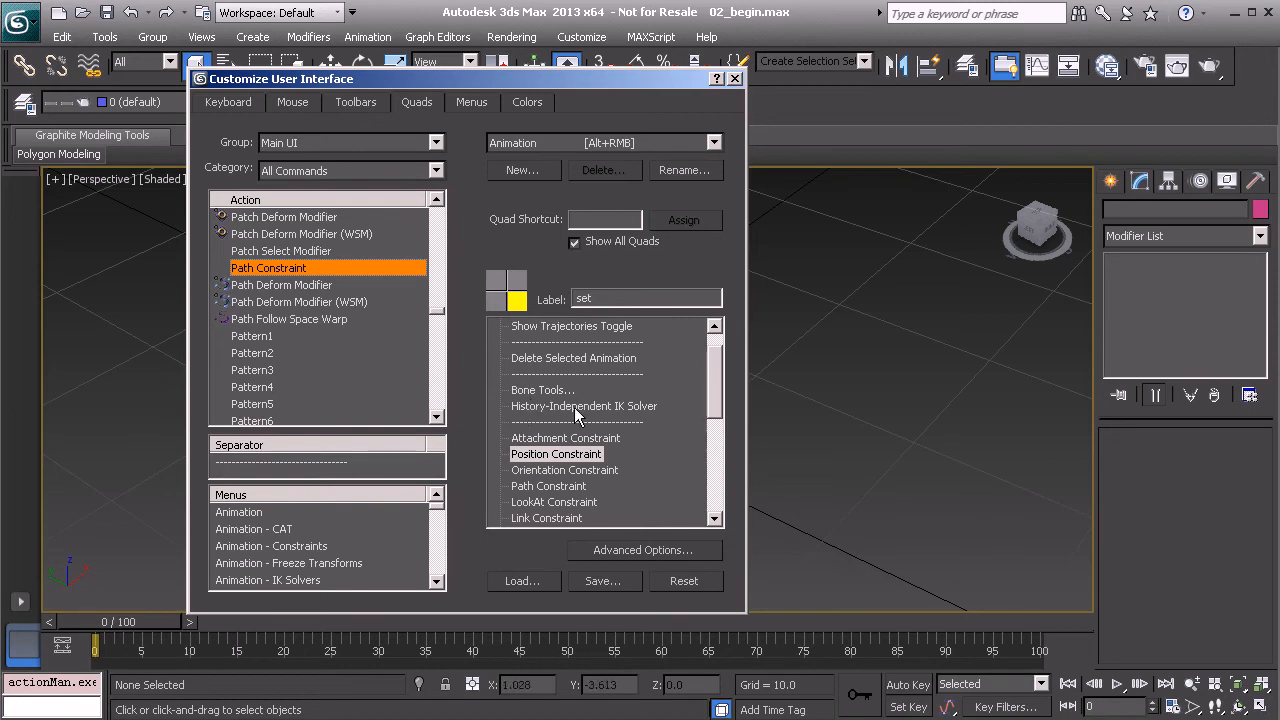
scroll(712, 398, "down", 2)
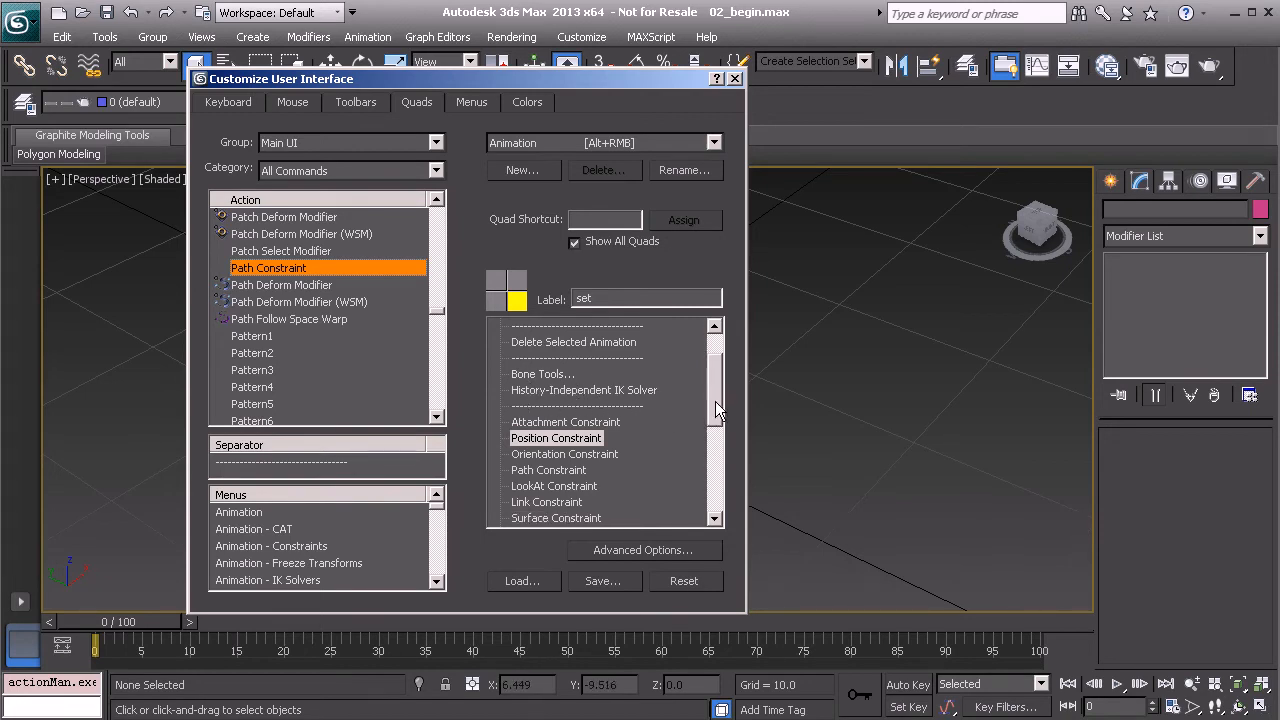
scroll(712, 418, "down", 2)
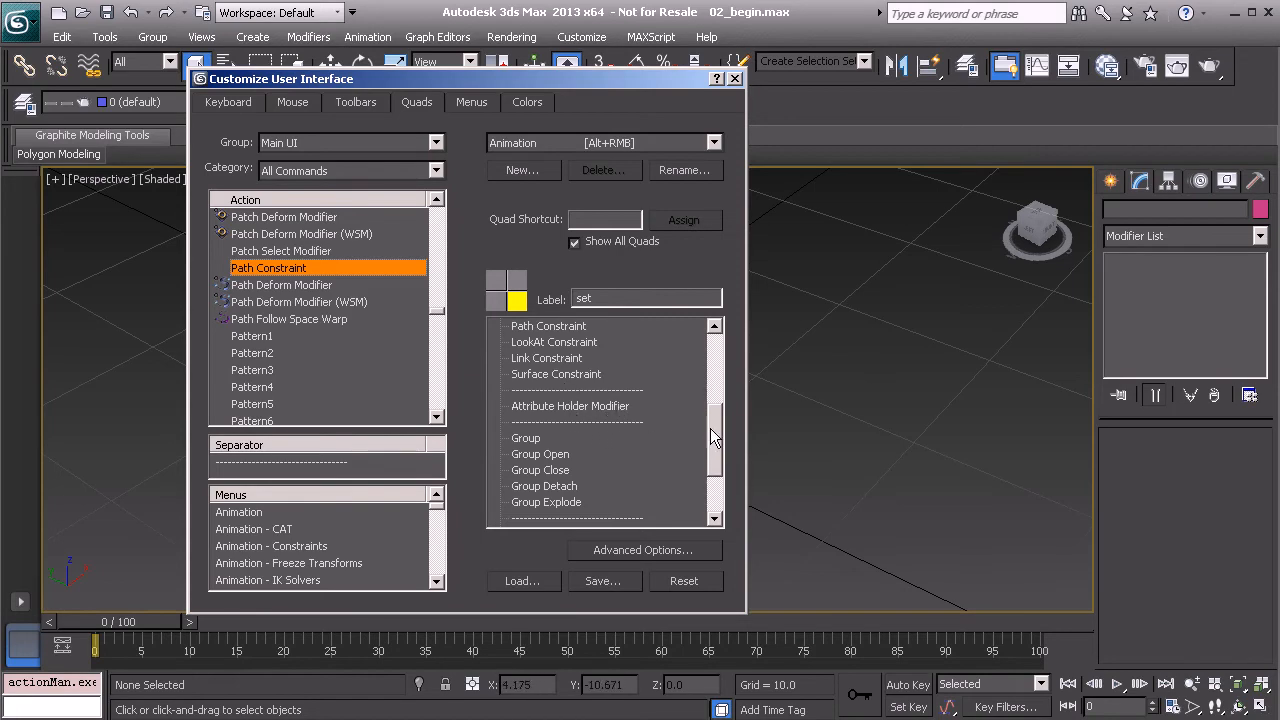
left_click_drag(708, 428, 710, 440)
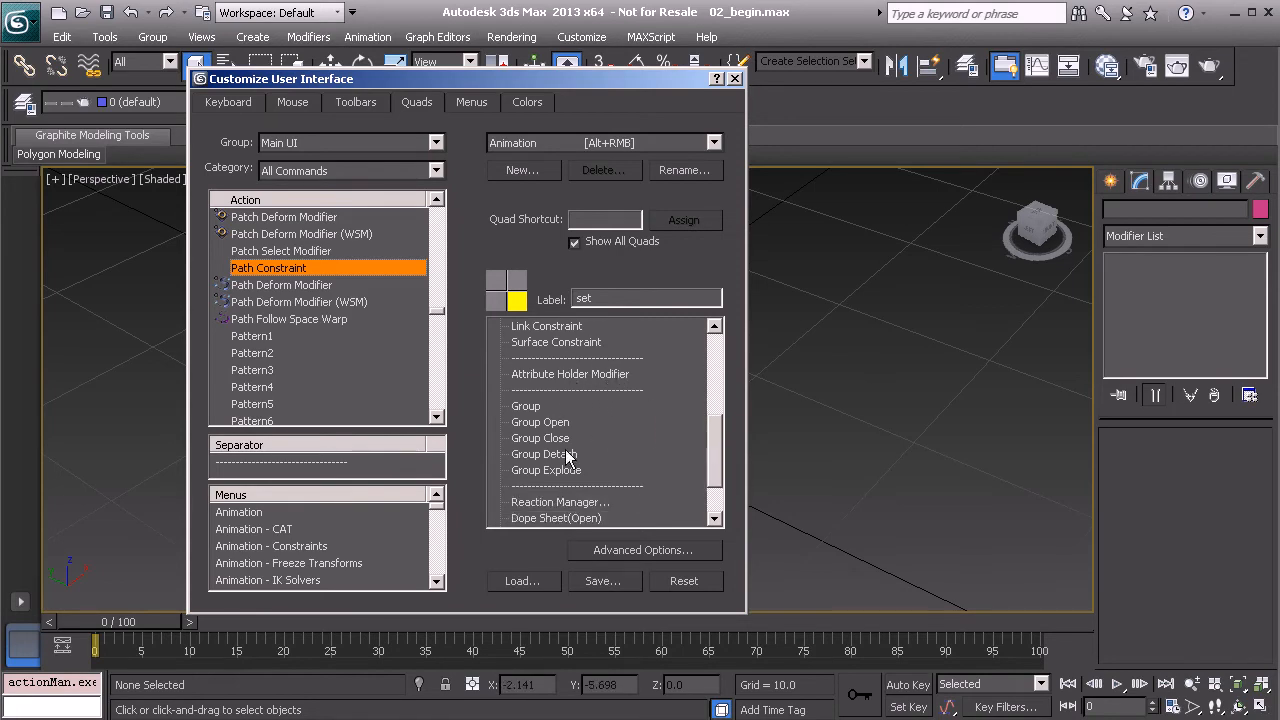
left_click_drag(716, 445, 716, 398)
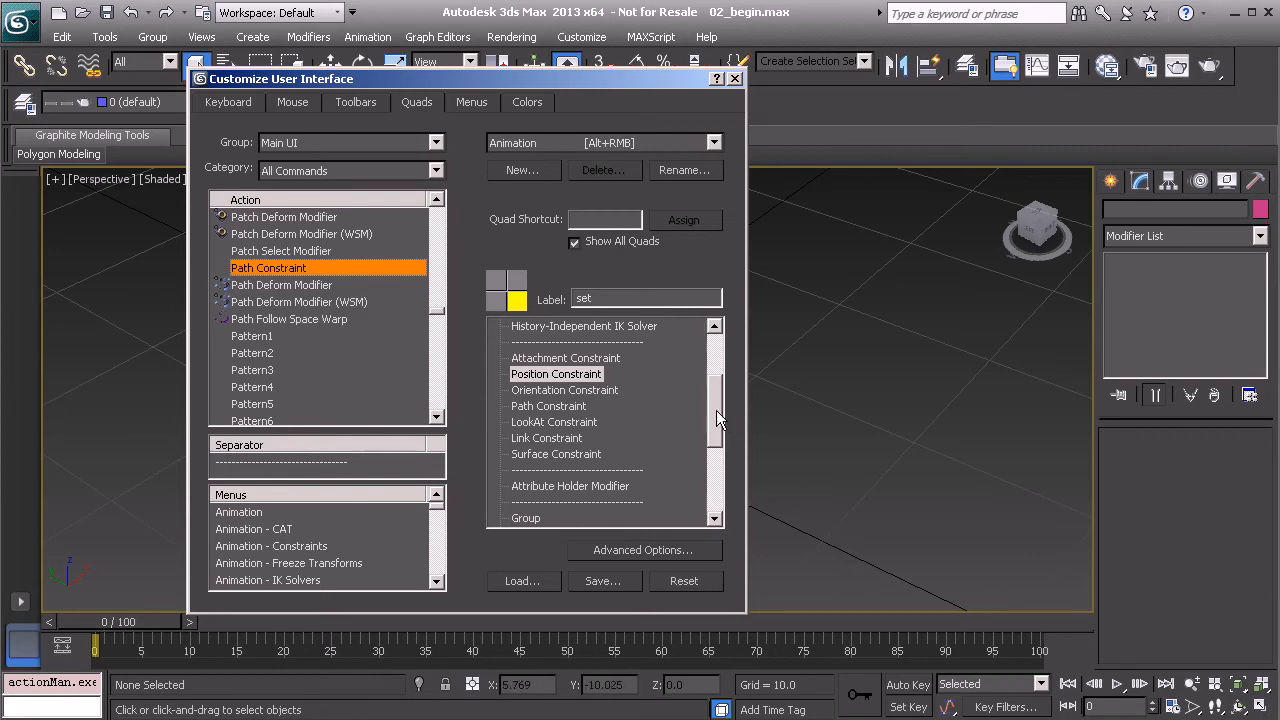
left_click_drag(718, 410, 715, 415)
left_click(295, 463)
left_click_drag(280, 472, 590, 408)
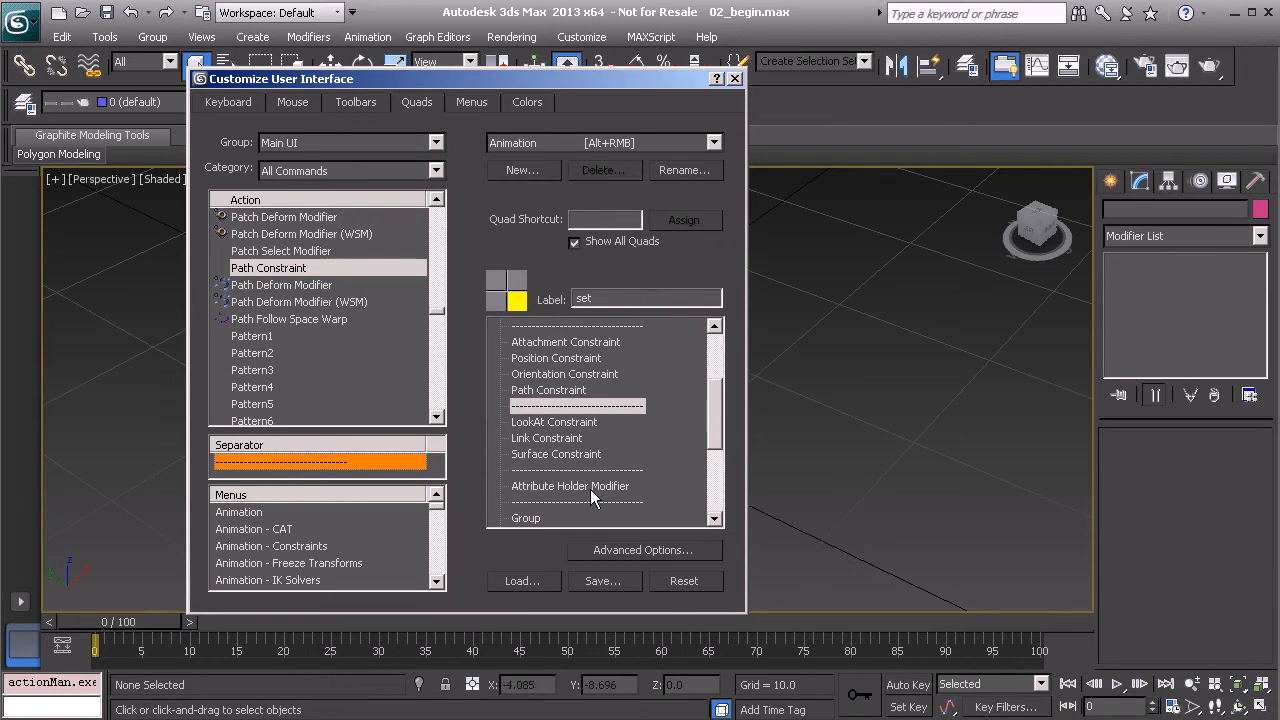
Delete the separator between Path Constraint and LookAt Constraint, and close the user interface customization
right_click(617, 407)
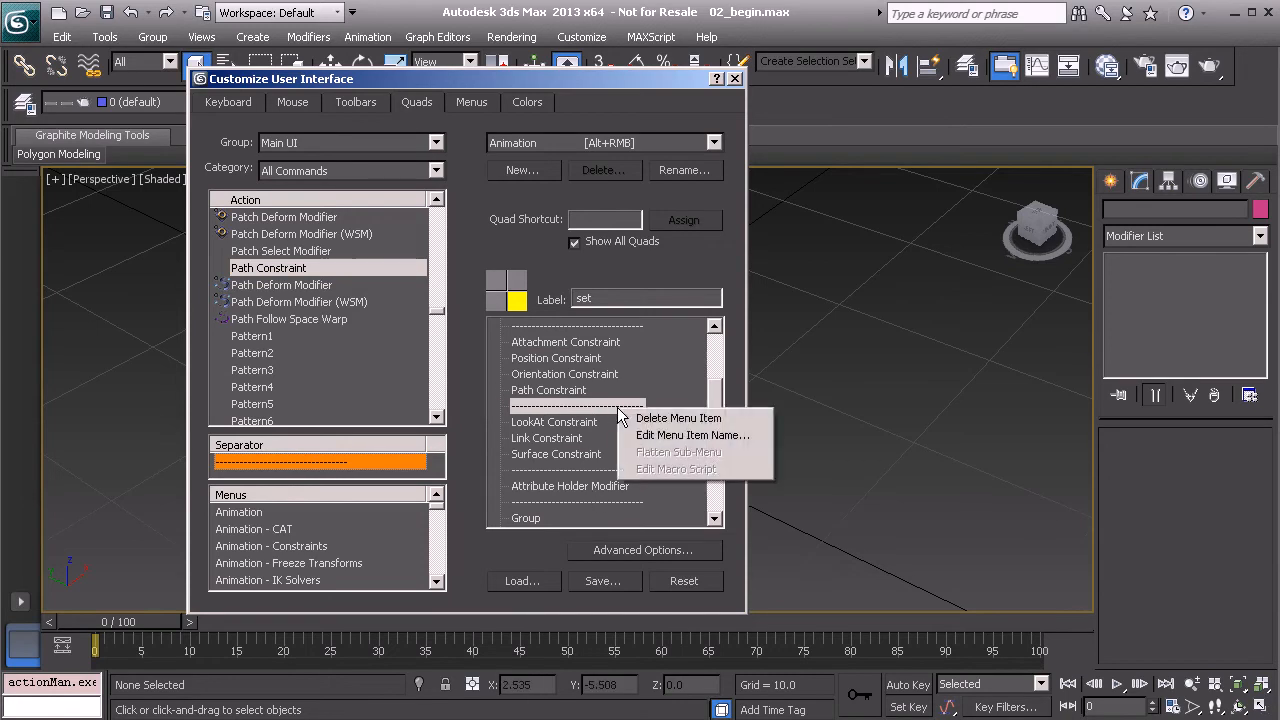
left_click(678, 419)
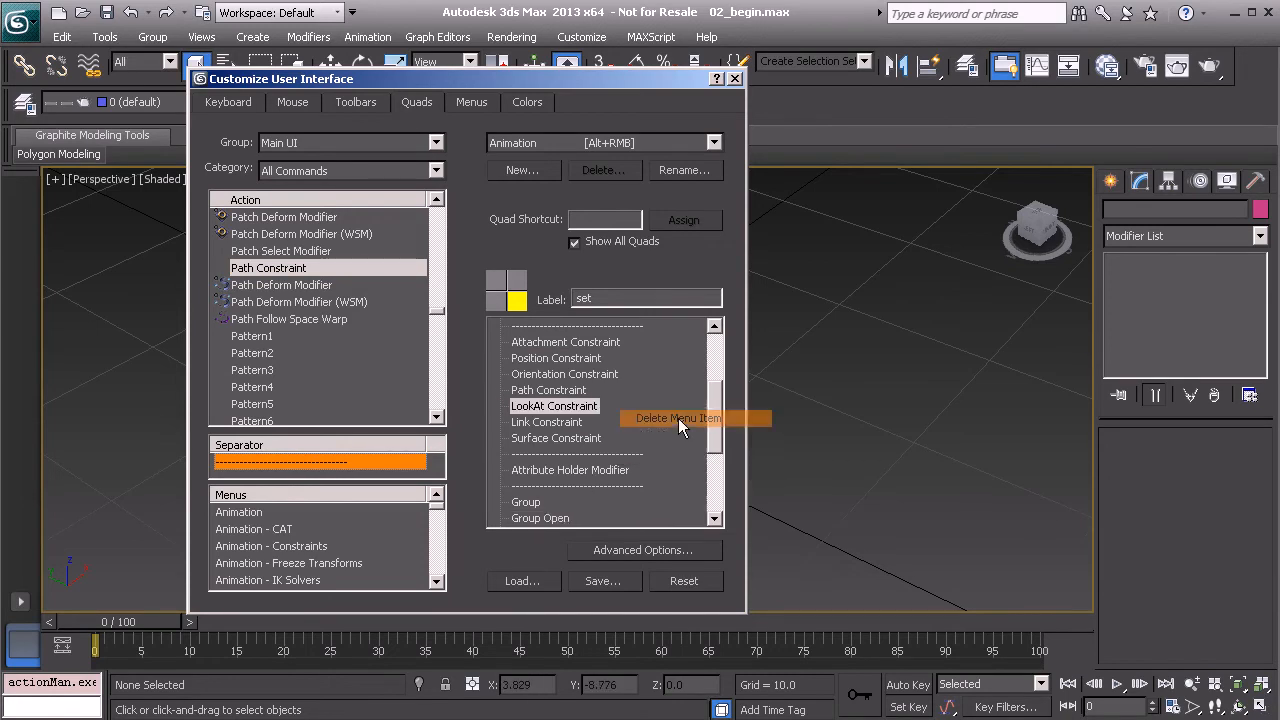
left_click_drag(716, 425, 716, 377)
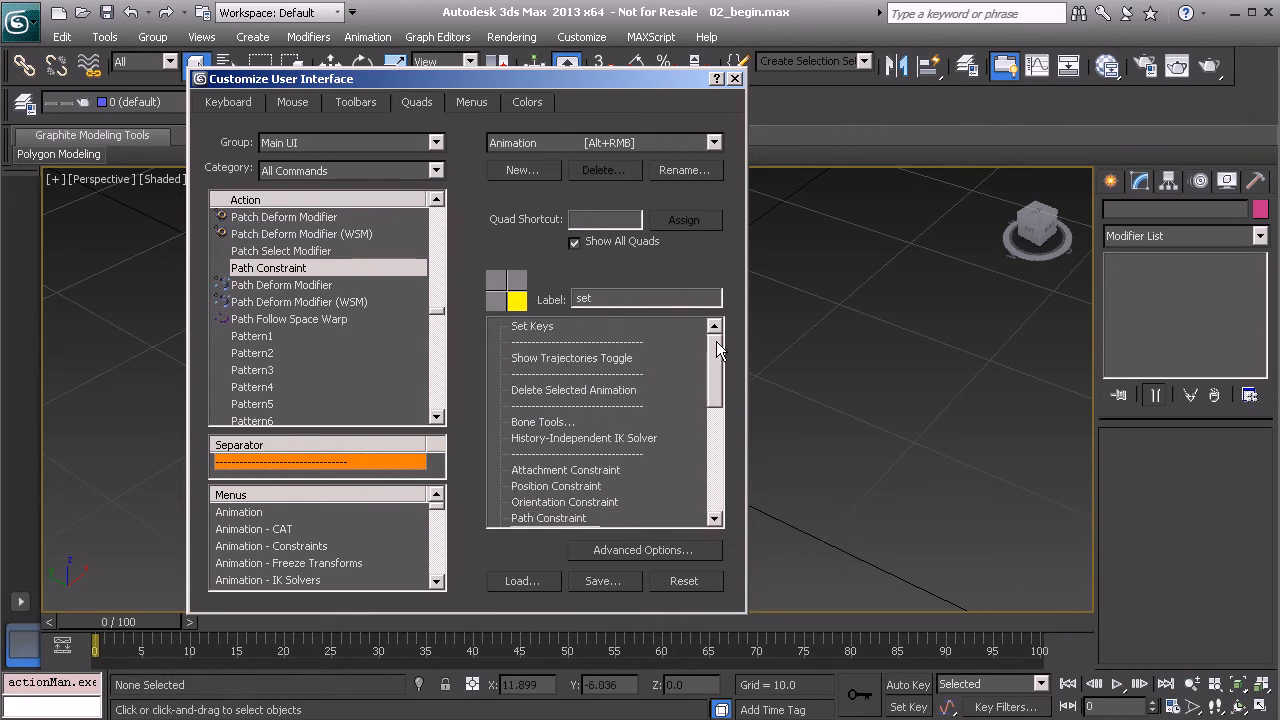
left_click(735, 79)
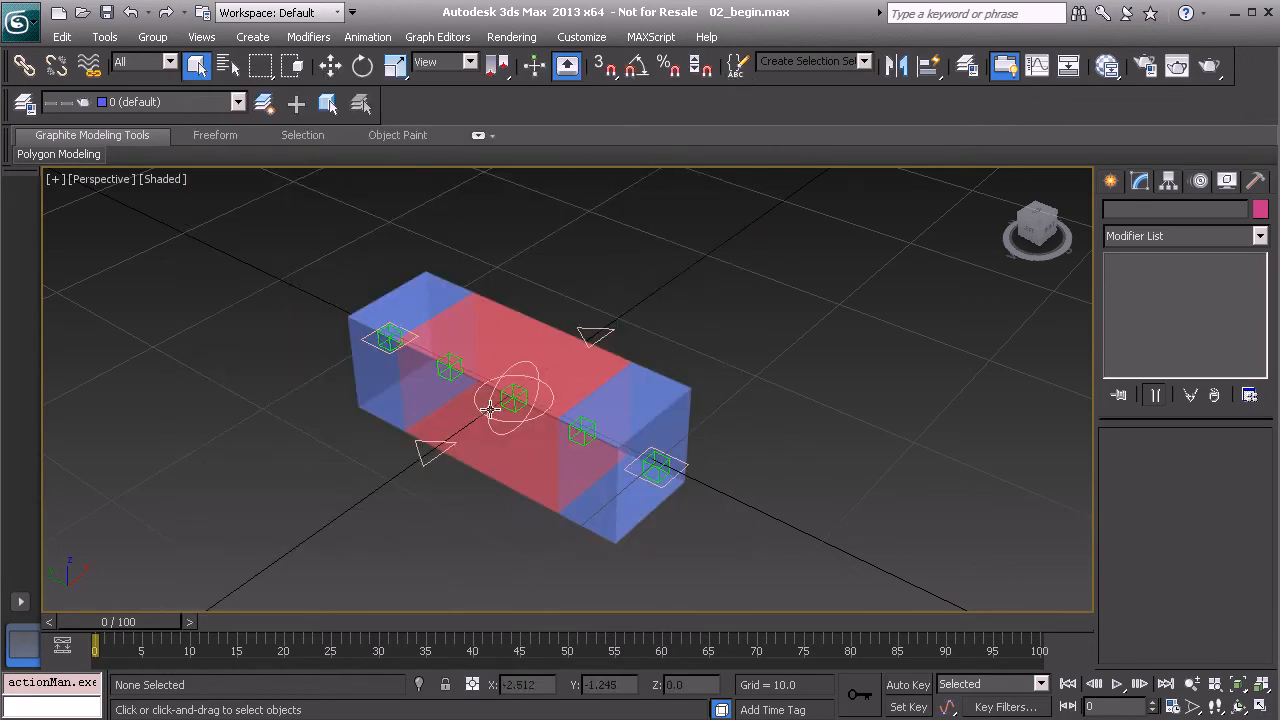
Select the Flexi_Cnt_Start01 control at one end of the box, try moving it, and undo the move
middle_click_drag(572, 369, 623, 336, "alt")
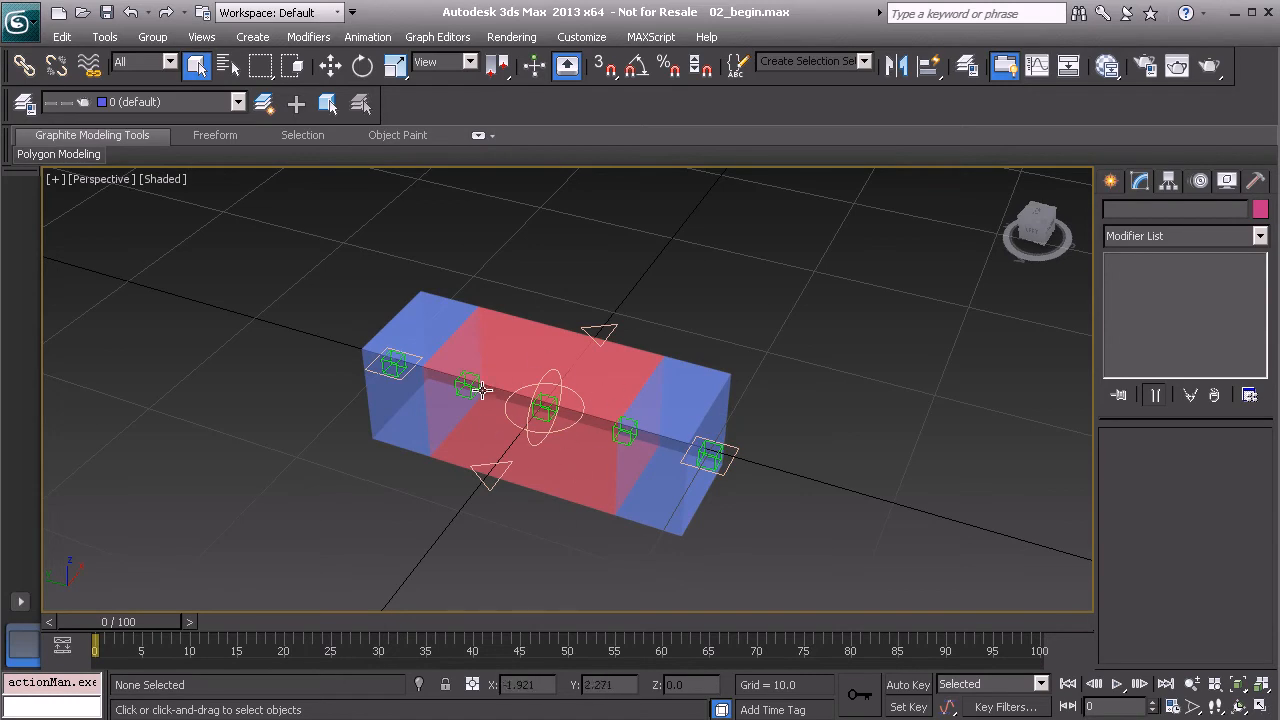
middle_click_drag(591, 410, 683, 481, "alt")
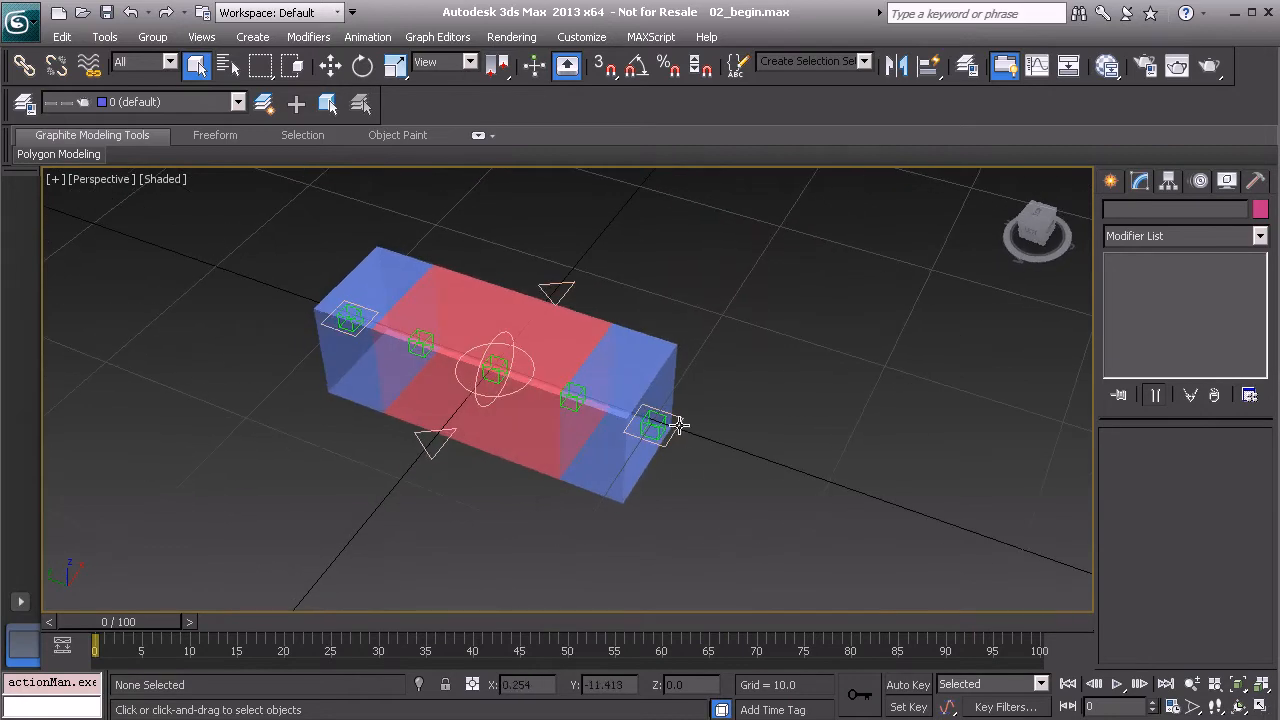
left_click(680, 428)
middle_click_drag(491, 422, 553, 417, "alt")
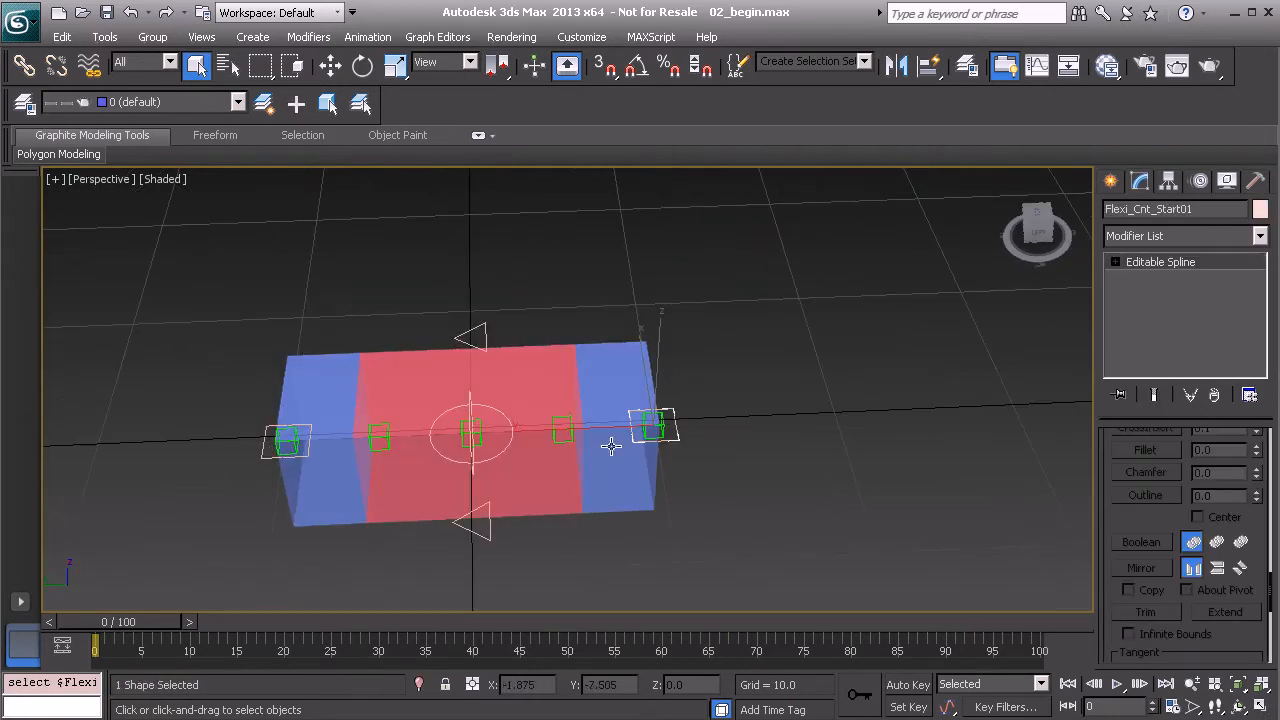
middle_click_drag(386, 428, 606, 430, "alt")
key("w")
left_click_drag(516, 382, 540, 320)
key("ctrl+z")
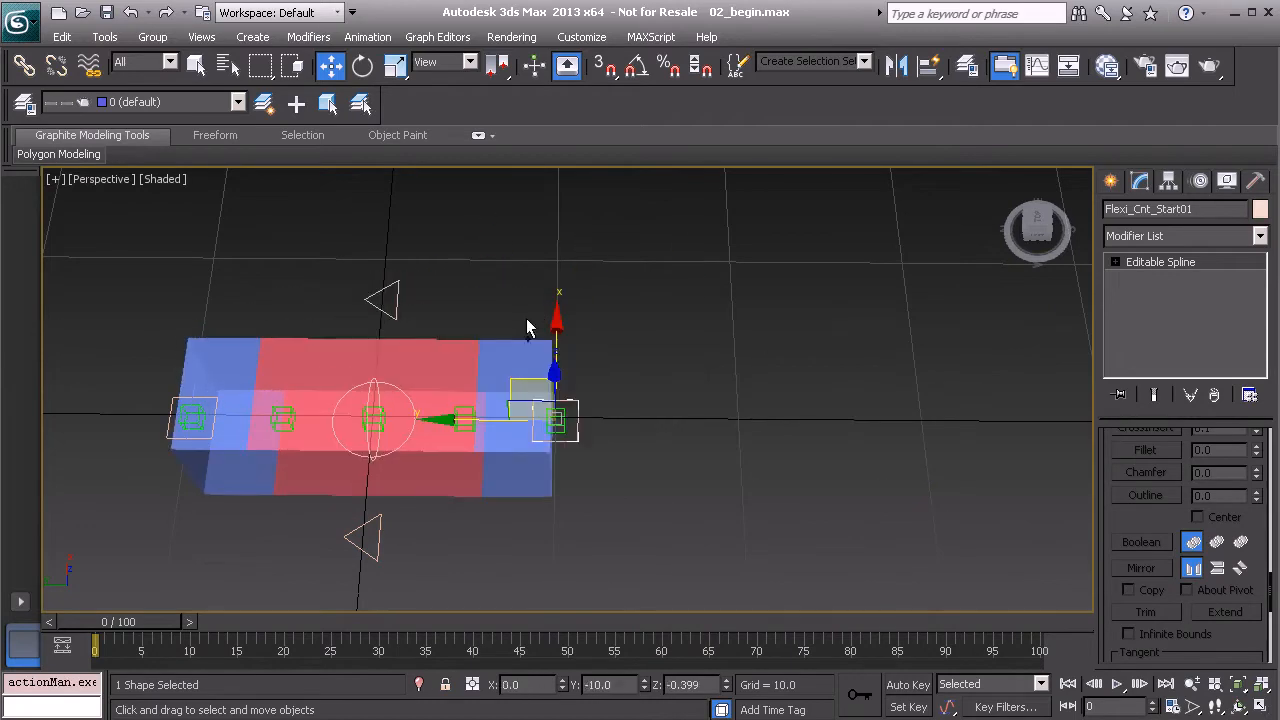
Select the Flexi_Cnt_Global01 control, move the whole rig off the origin and rotate it to a tilted pose
left_click(394, 314)
middle_click_drag(520, 346, 468, 272, "alt")
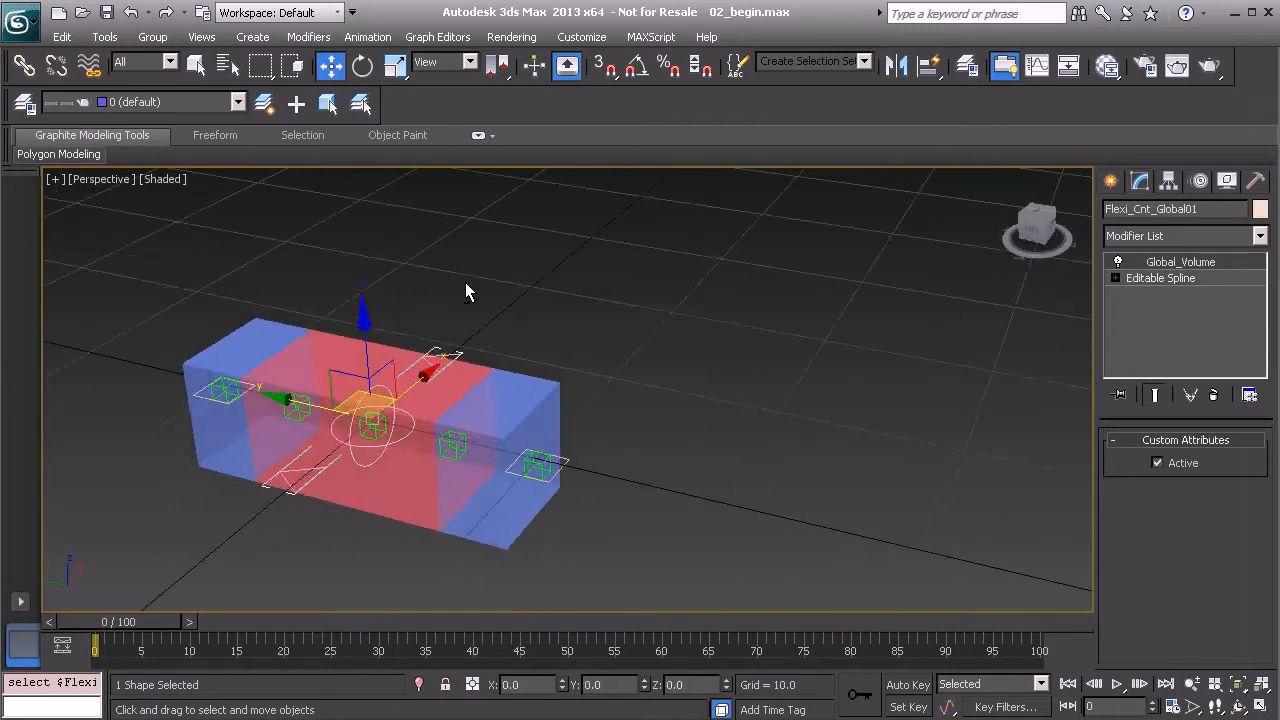
scroll(430, 426, "down", 3)
left_click_drag(444, 412, 407, 347)
key("e")
left_click_drag(498, 352, 540, 371)
left_click_drag(433, 272, 460, 216)
Select the Flexi_Cnt_End01 control, try moving it, and undo back to the tilted rig with the global control selected
left_click(305, 236)
left_click(362, 242)
middle_click_drag(354, 229, 553, 352, "alt")
key("w")
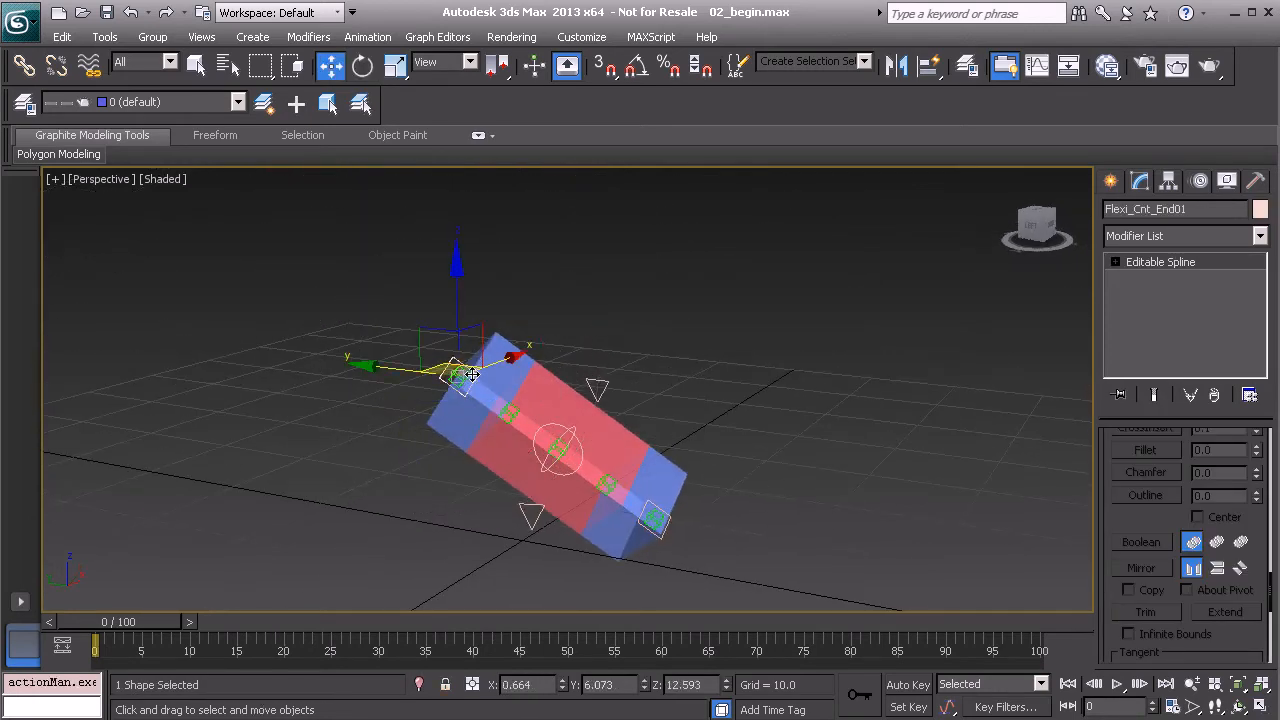
left_click_drag(466, 380, 524, 375)
key("ctrl+z")
key("ctrl+z")
key("ctrl+z")
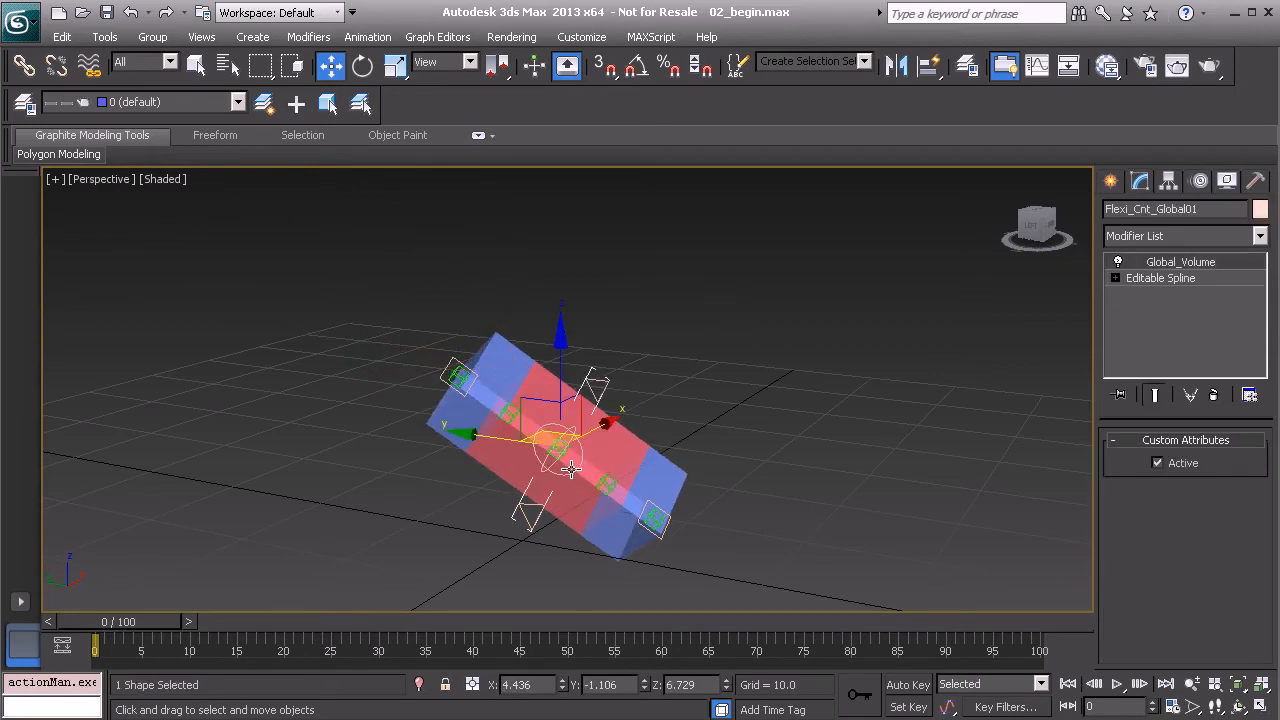
Return the Flexi_Cnt_Global01 control to its frozen pose with Transform To Zero
right_click(738, 346, "alt")
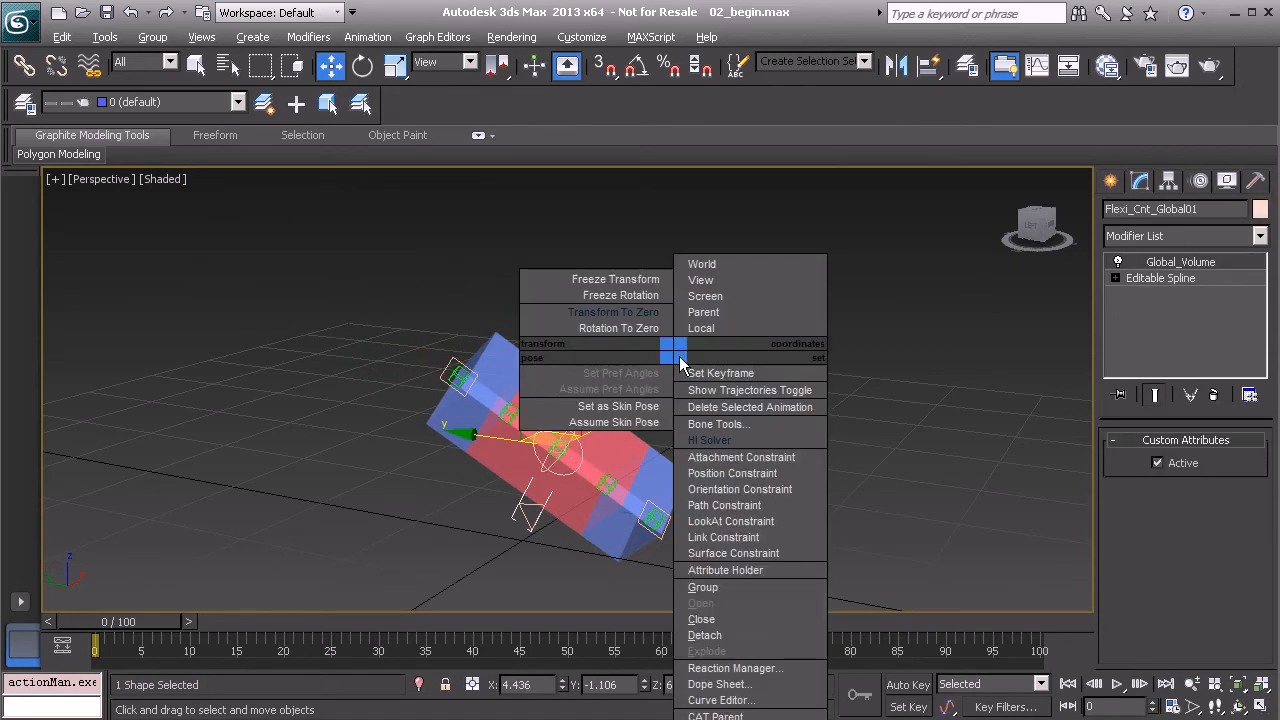
left_click(600, 309)
middle_click_drag(585, 458, 510, 440, "alt")
scroll(510, 440, "up", 4)
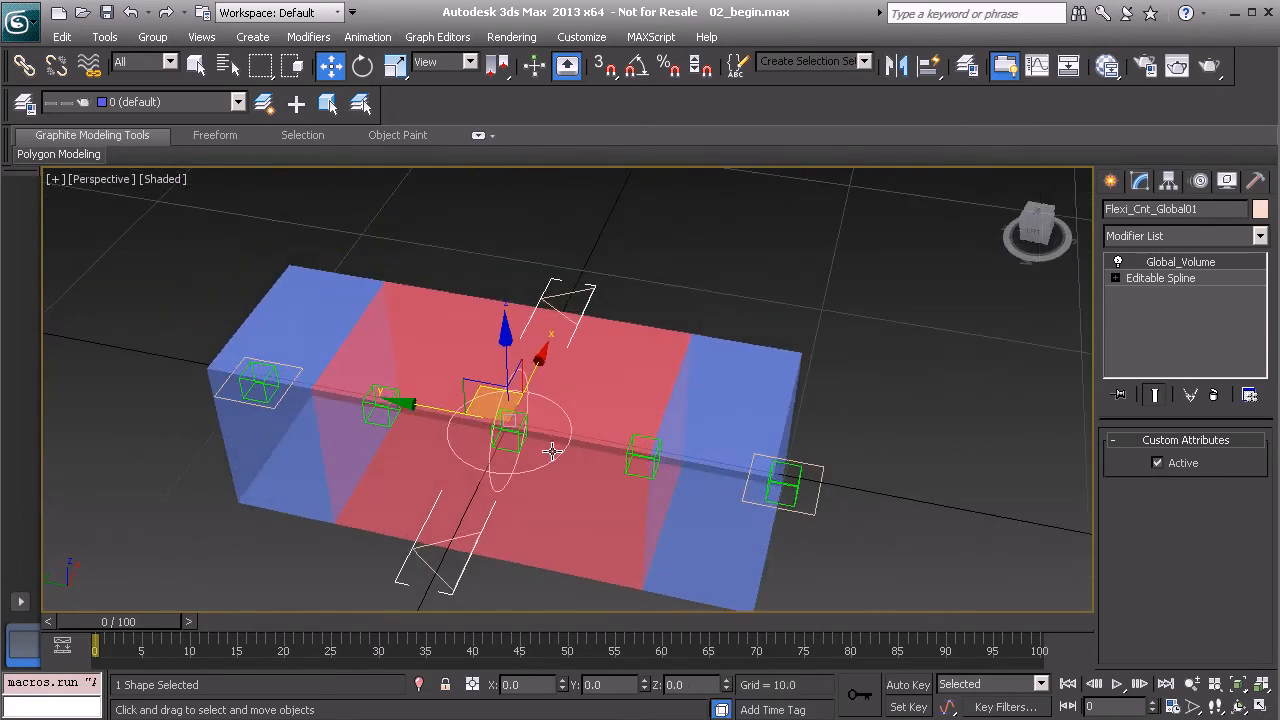
Freeze the Mesh layer in the layer manager, close it, and clear the selection
middle_click_drag(557, 451, 500, 408, "alt")
left_click(25, 104)
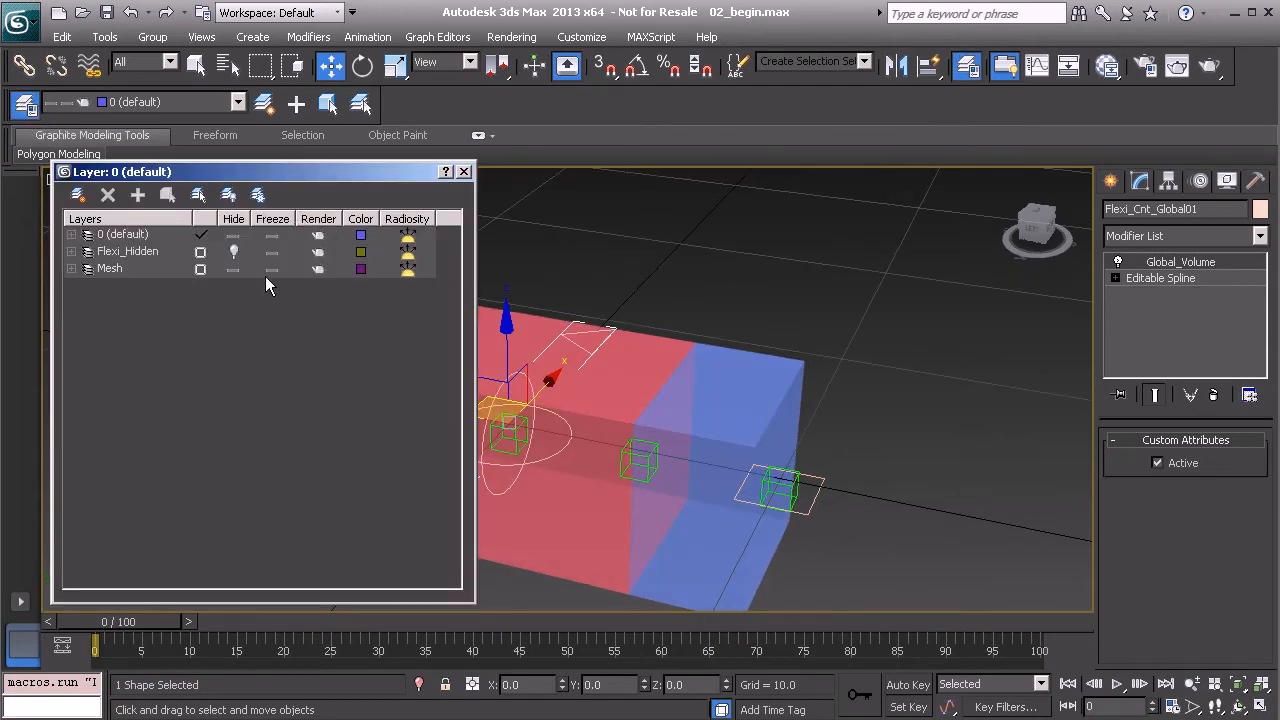
left_click(271, 270)
left_click(464, 171)
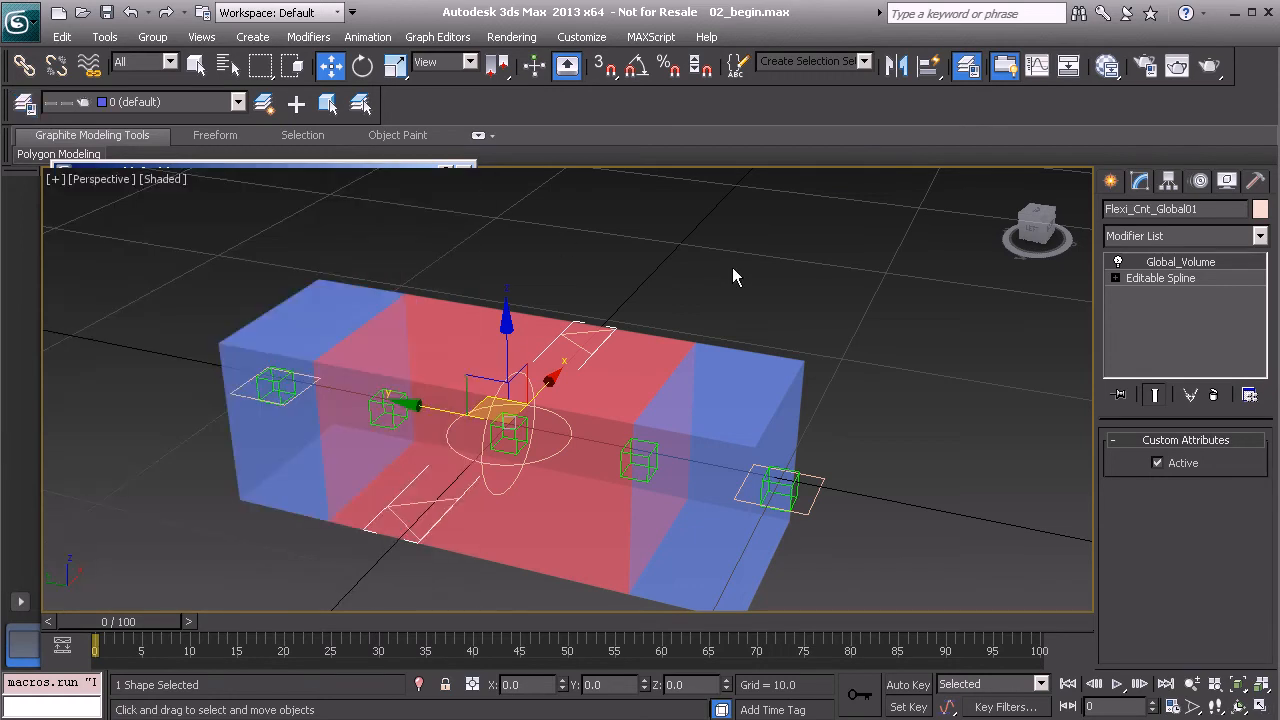
left_click(703, 272)
Select the Flexi_Mid_Bend01 control at the middle of the box, try moving it, and undo the move
left_click(568, 428)
middle_click_drag(564, 428, 484, 434, "alt")
scroll(561, 432, "down", 5)
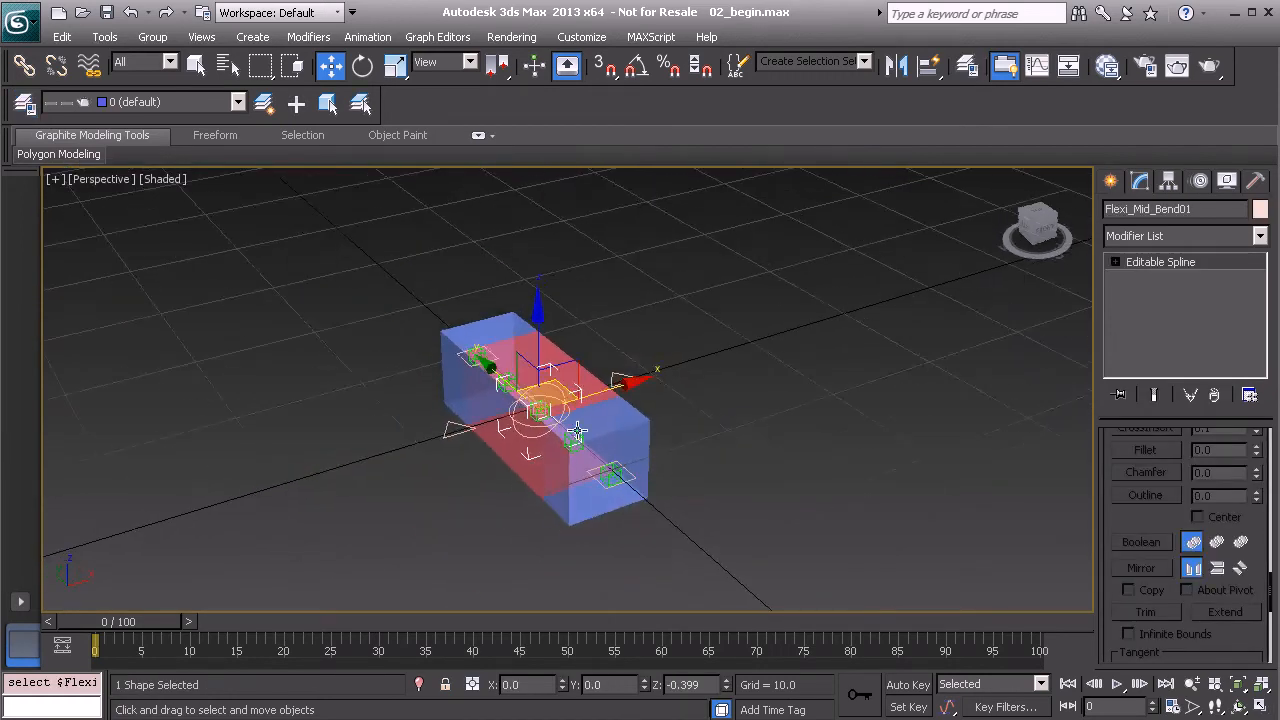
middle_click_drag(565, 432, 577, 370, "alt")
left_click_drag(583, 366, 502, 307)
key("ctrl+z")
middle_click_drag(501, 301, 517, 366, "alt")
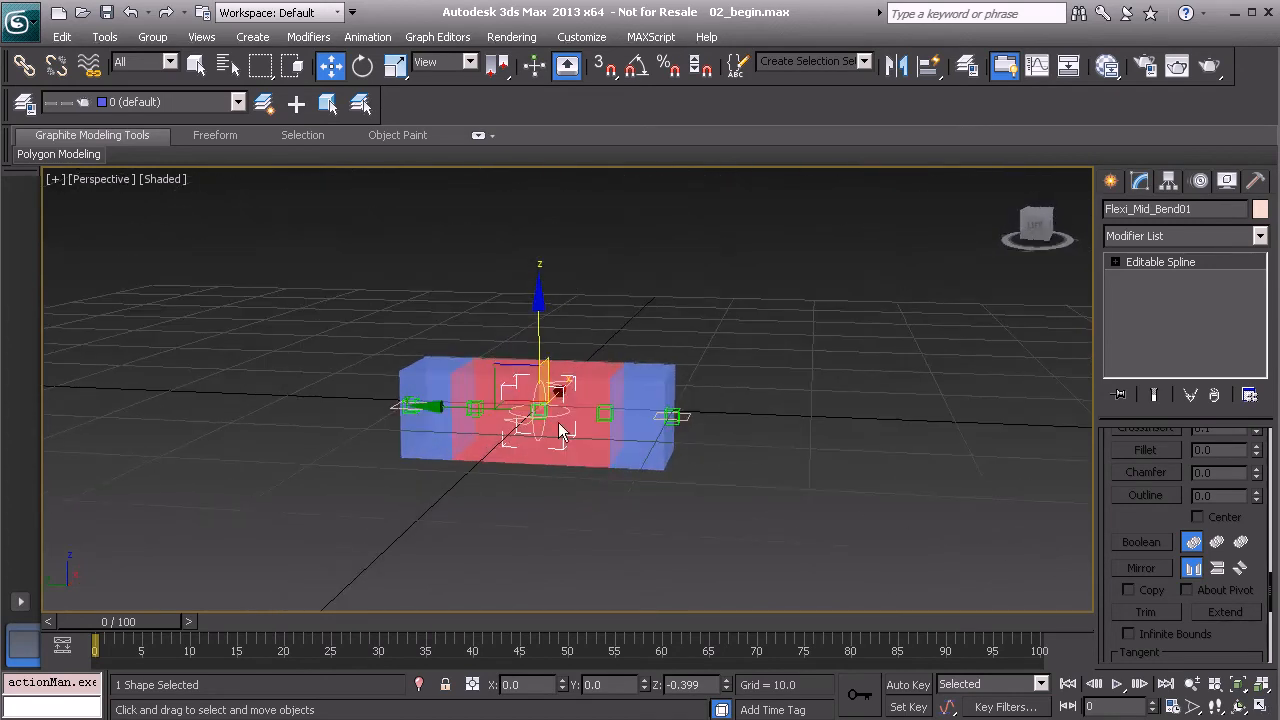
Try lifting the Flexi_Mid_Bend01 control to about Y 2.6, Z 11.1 to arch the box, and undo the move
left_click_drag(516, 370, 430, 307)
right_click(430, 307)
middle_click_drag(593, 349, 491, 335, "alt")
left_click_drag(500, 372, 460, 227)
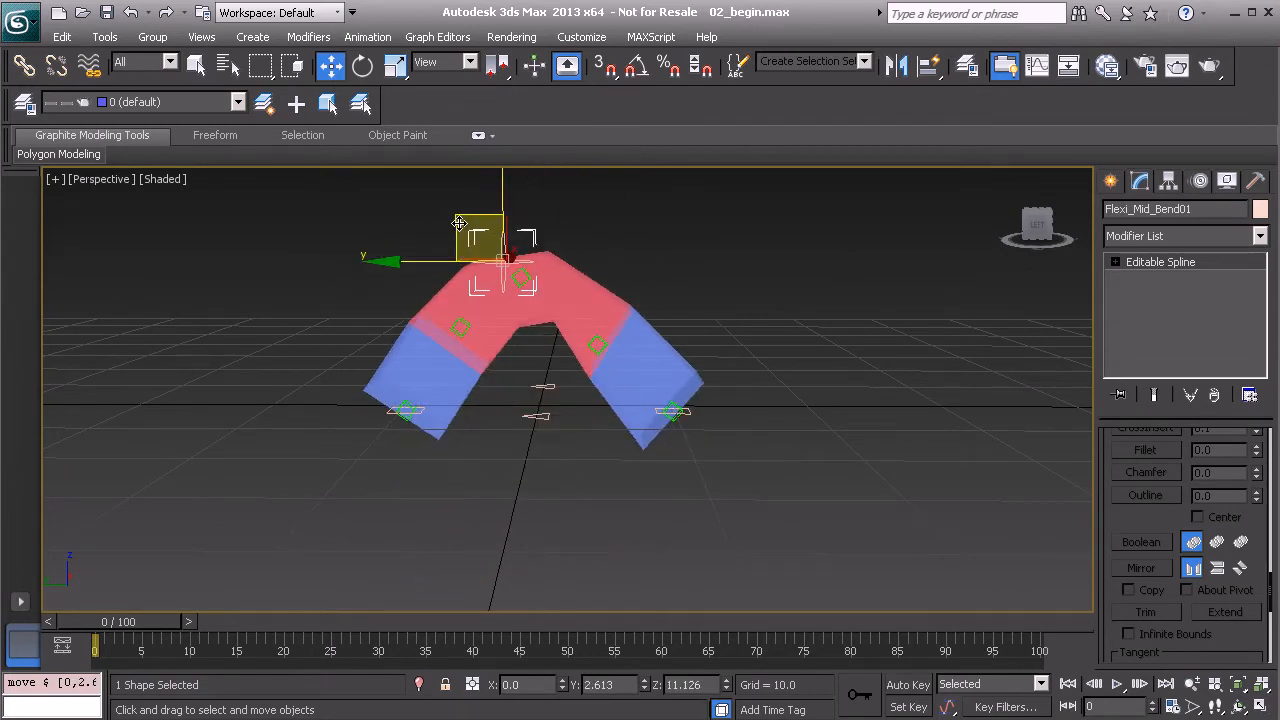
key("ctrl+z")
middle_click_drag(503, 309, 545, 425, "alt")
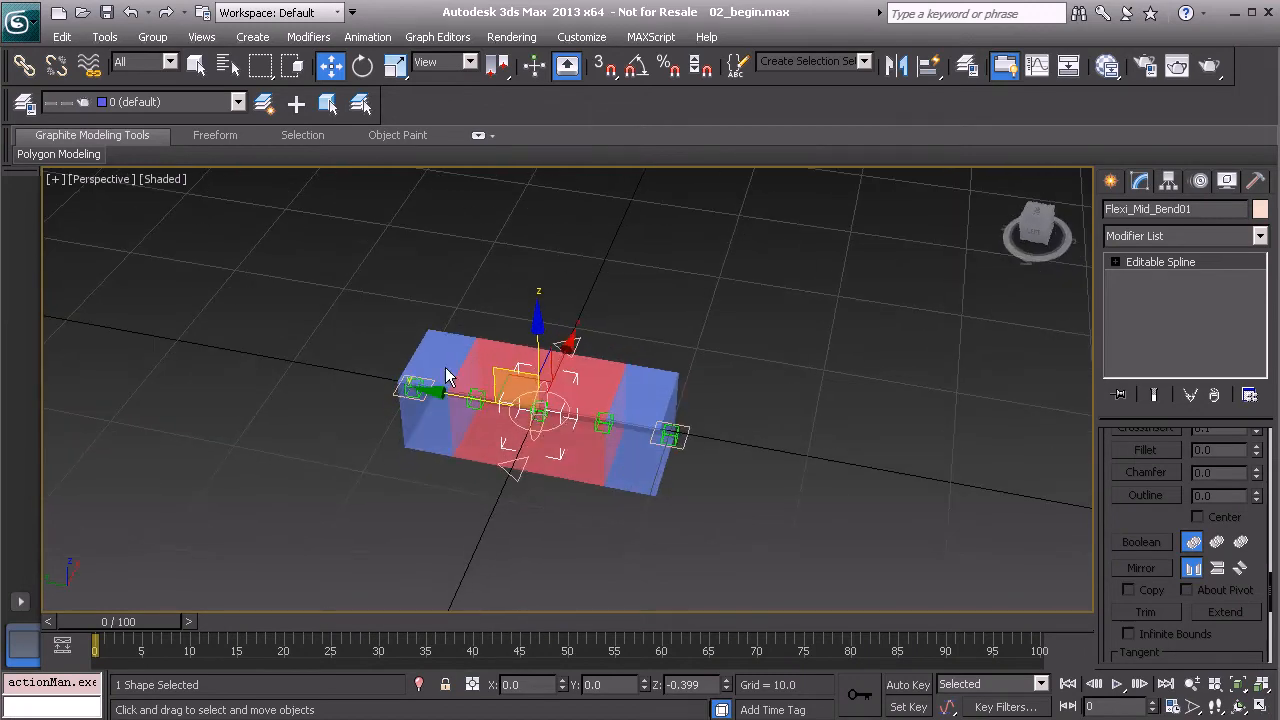
Select the Flexi_Cnt_Start01 control, try pulling it outward from the box's end, and undo the move
middle_click_drag(384, 362, 540, 434, "alt")
middle_click_drag(531, 407, 640, 420, "alt")
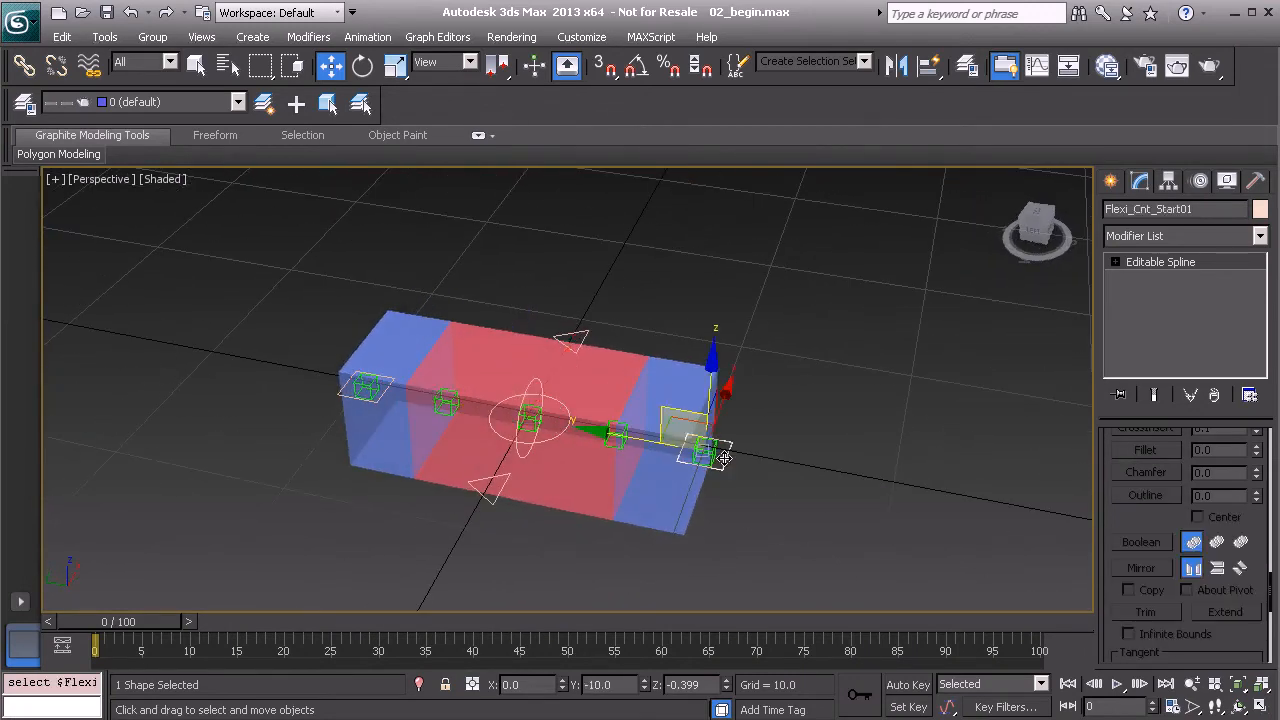
left_click(715, 455)
left_click_drag(643, 450, 903, 490)
key("ctrl+z")
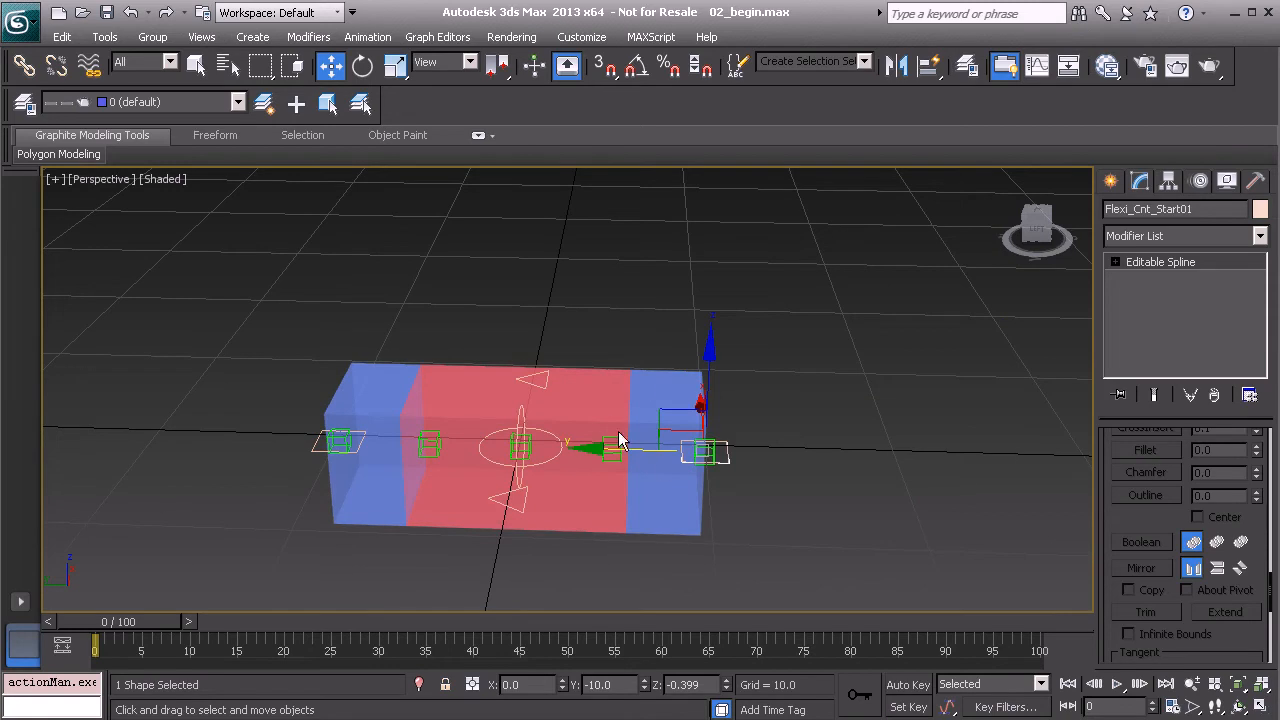
Try stretching the box again by moving Flexi_Cnt_Start01 outward along Y, undo it, and clear the selection
middle_click_drag(600, 437, 597, 462, "alt")
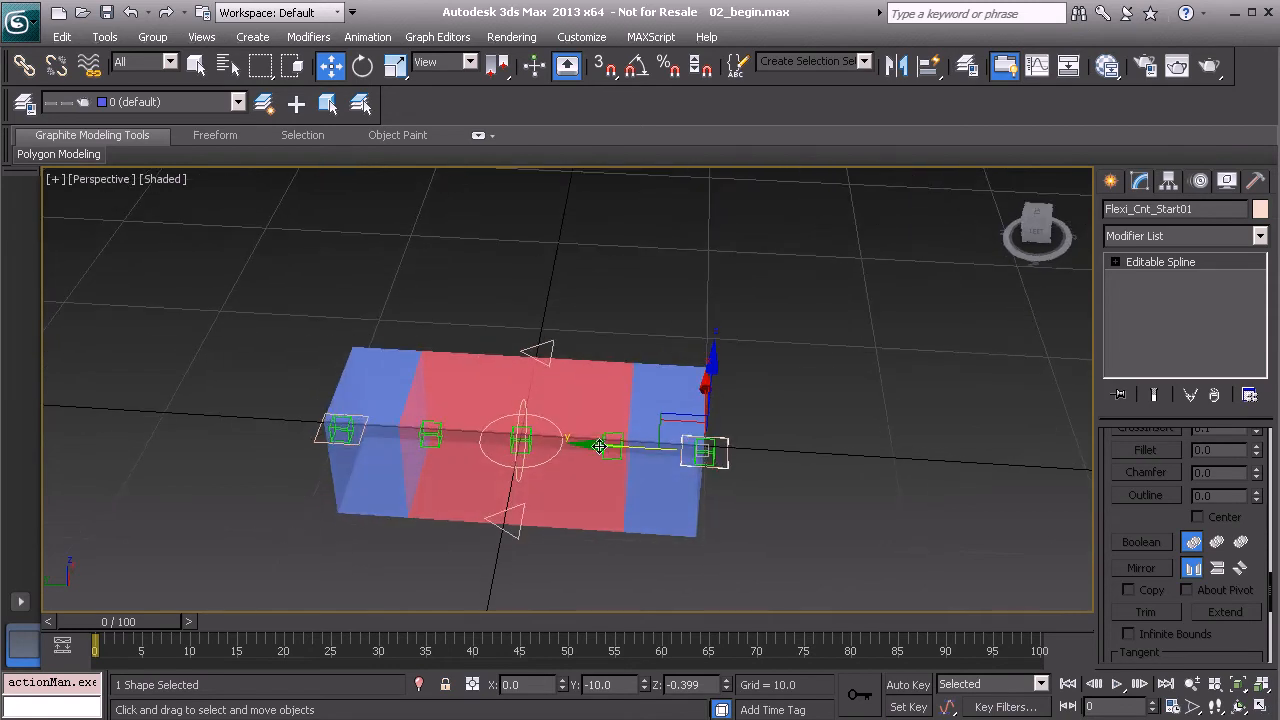
left_click_drag(592, 444, 623, 487)
left_click_drag(586, 447, 822, 480)
key("ctrl+z")
middle_click_drag(691, 369, 647, 367, "alt")
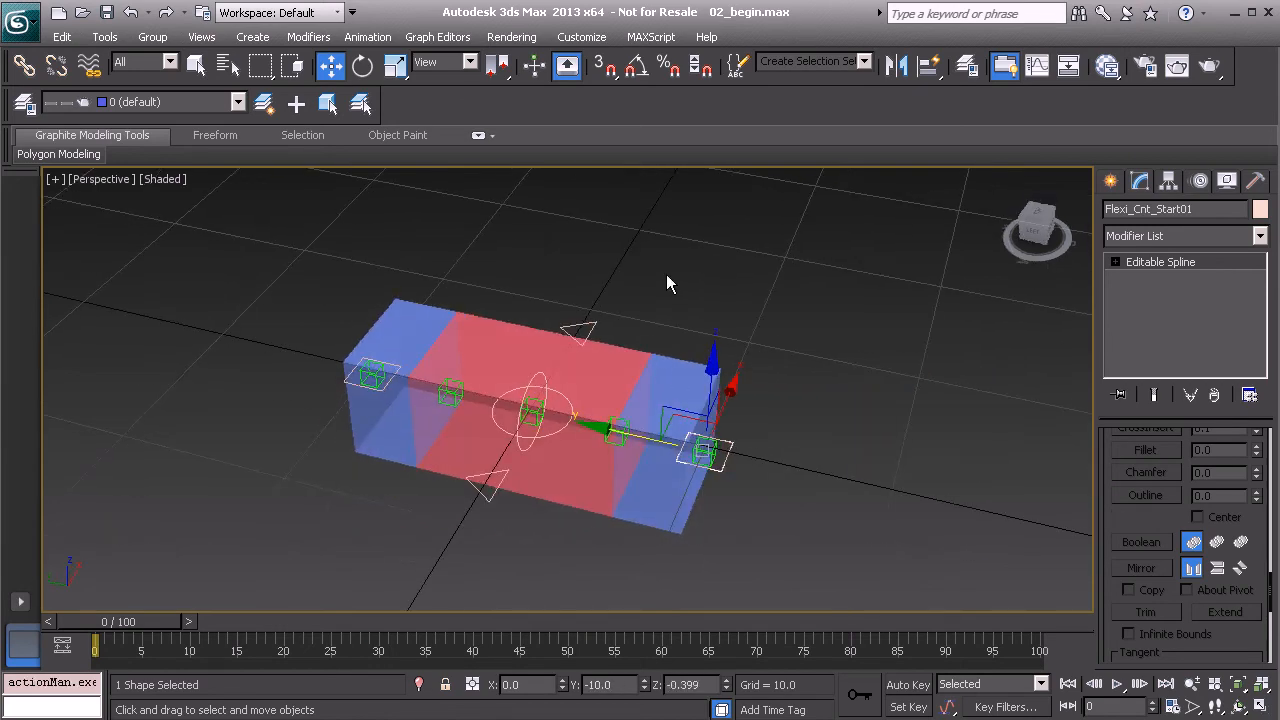
left_click(667, 300)
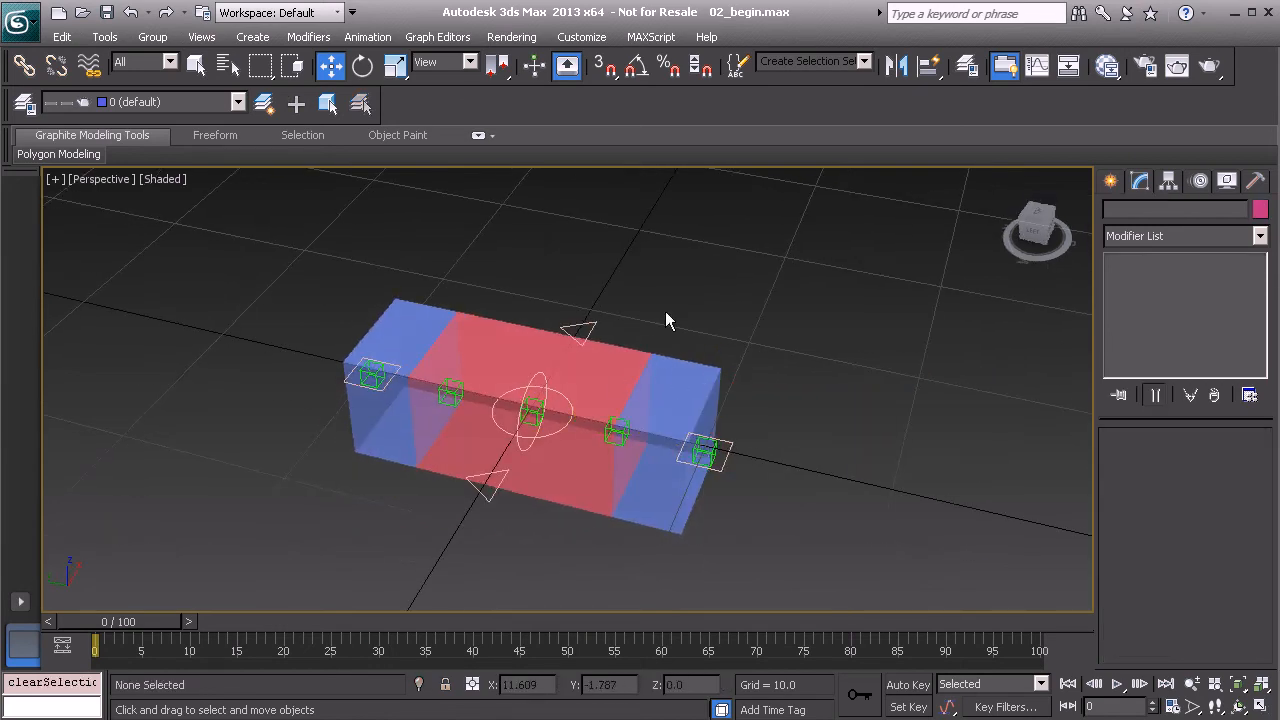
Select the Flexi_Cnt_Start01 control and rotate it to twist the box along its length, then deselect it
left_click(705, 451)
middle_click_drag(701, 463, 540, 420, "alt")
left_click(384, 353)
left_click(705, 452)
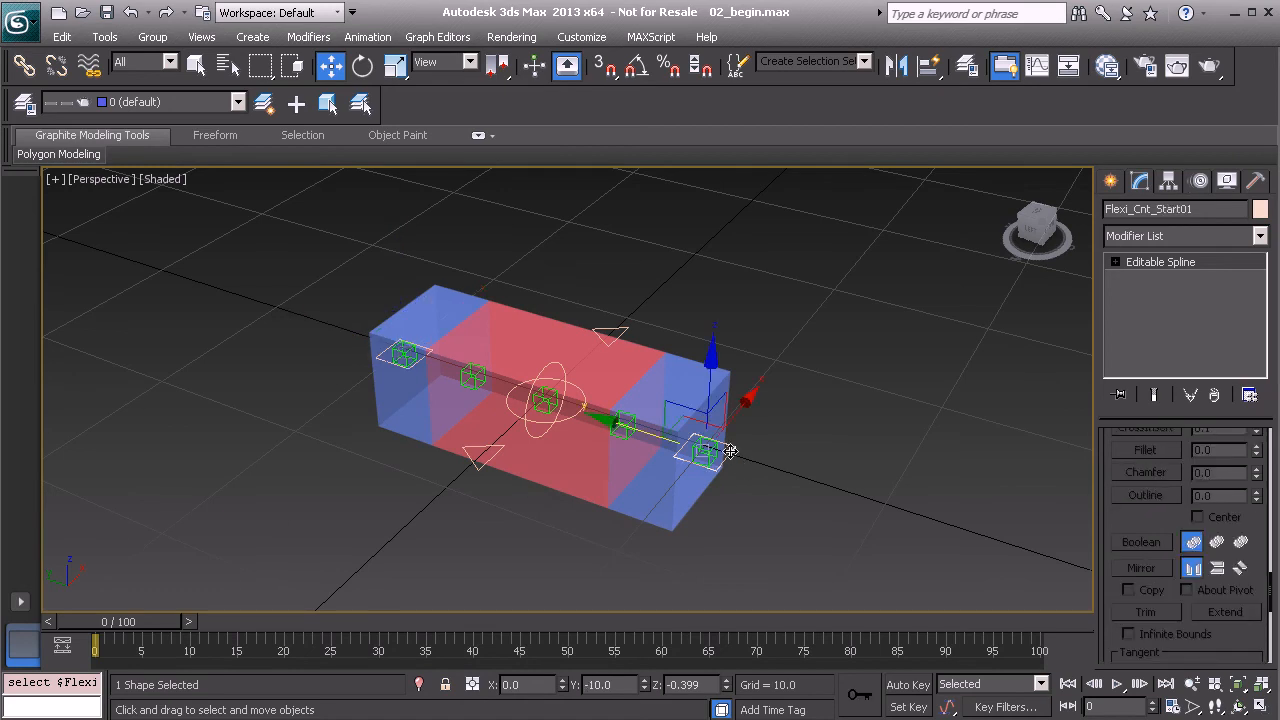
key("e")
left_click_drag(710, 445, 700, 418)
right_click(700, 418)
left_click(506, 297)
Try moving the Flexi_Mid_Bend01 control on the twisted box, cancel the move, and deselect the control
left_click(553, 366)
middle_click_drag(636, 405, 555, 351, "alt")
key("w")
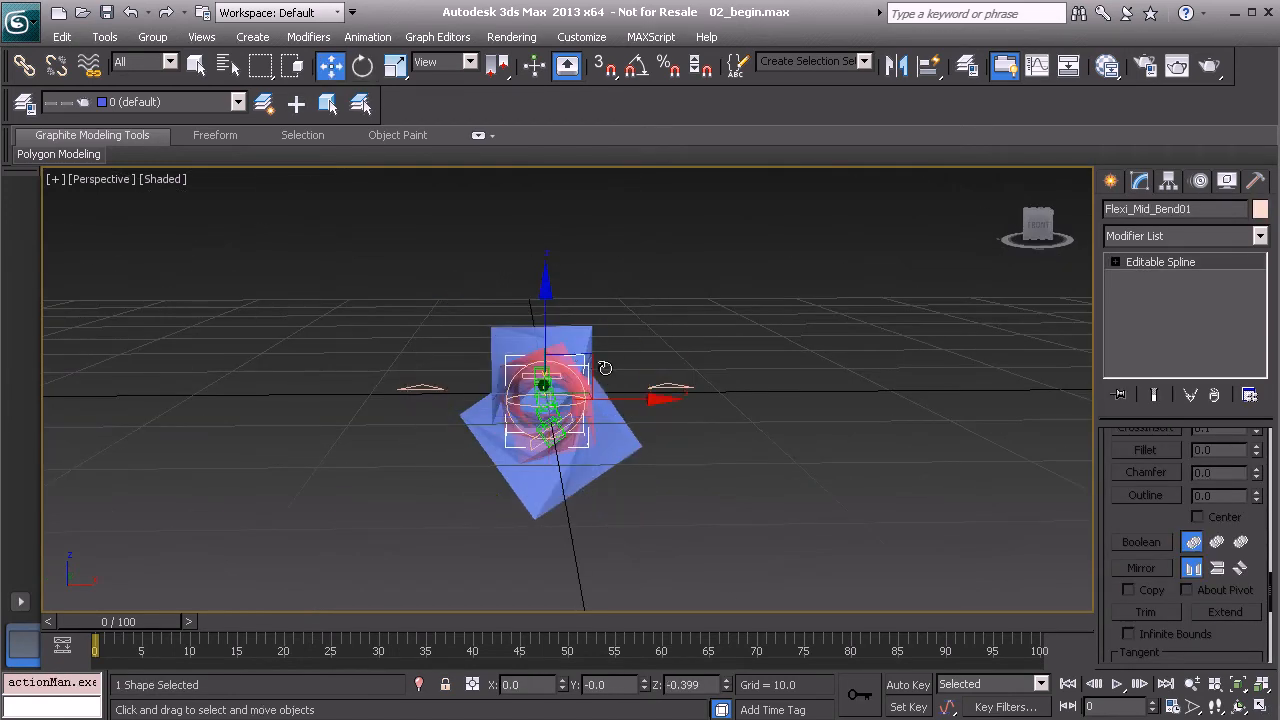
left_click_drag(595, 362, 529, 347)
right_click(529, 347)
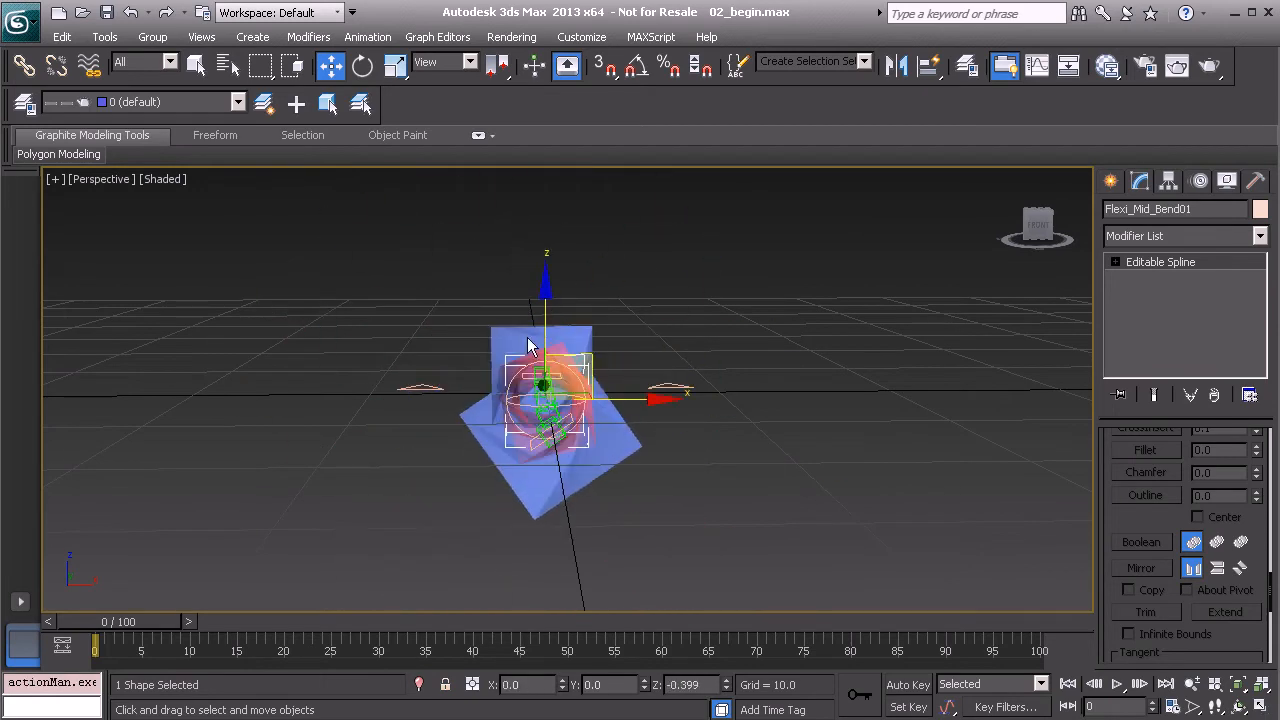
left_click(522, 339)
middle_click_drag(521, 338, 641, 388, "alt")
Select the rotated Flexi_Cnt_Start01 control, reset it with Transform To Zero, and clear the selection
left_click(942, 438)
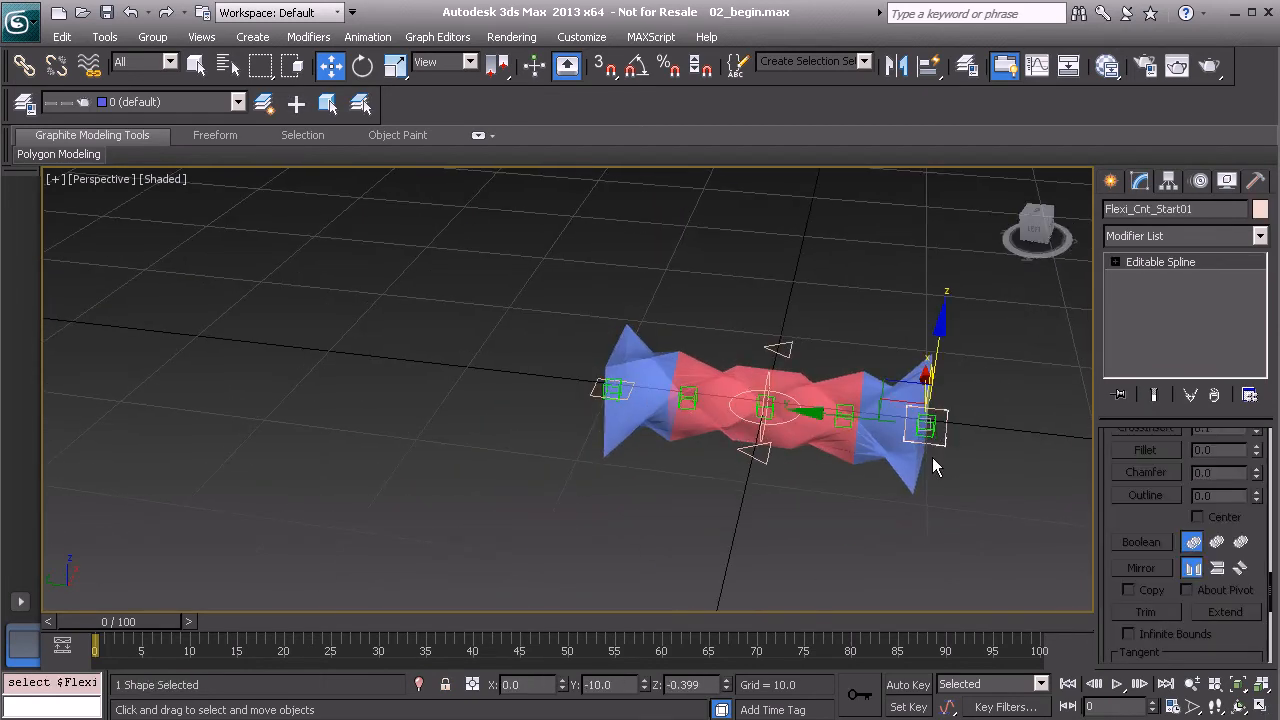
middle_click_drag(930, 457, 753, 457)
right_click(663, 302, "alt")
left_click(602, 264)
middle_click_drag(602, 266, 560, 389, "alt")
scroll(560, 389, "up", 5)
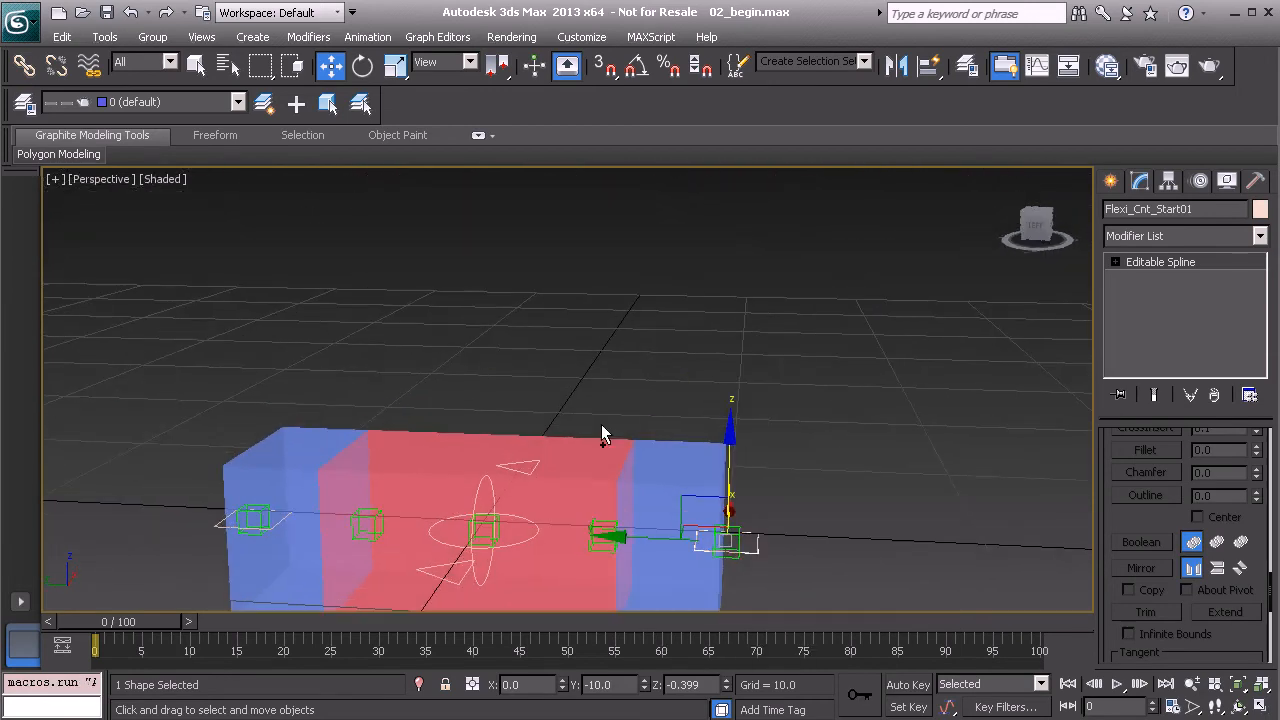
middle_click_drag(640, 460, 560, 286, "alt")
left_click(560, 286)
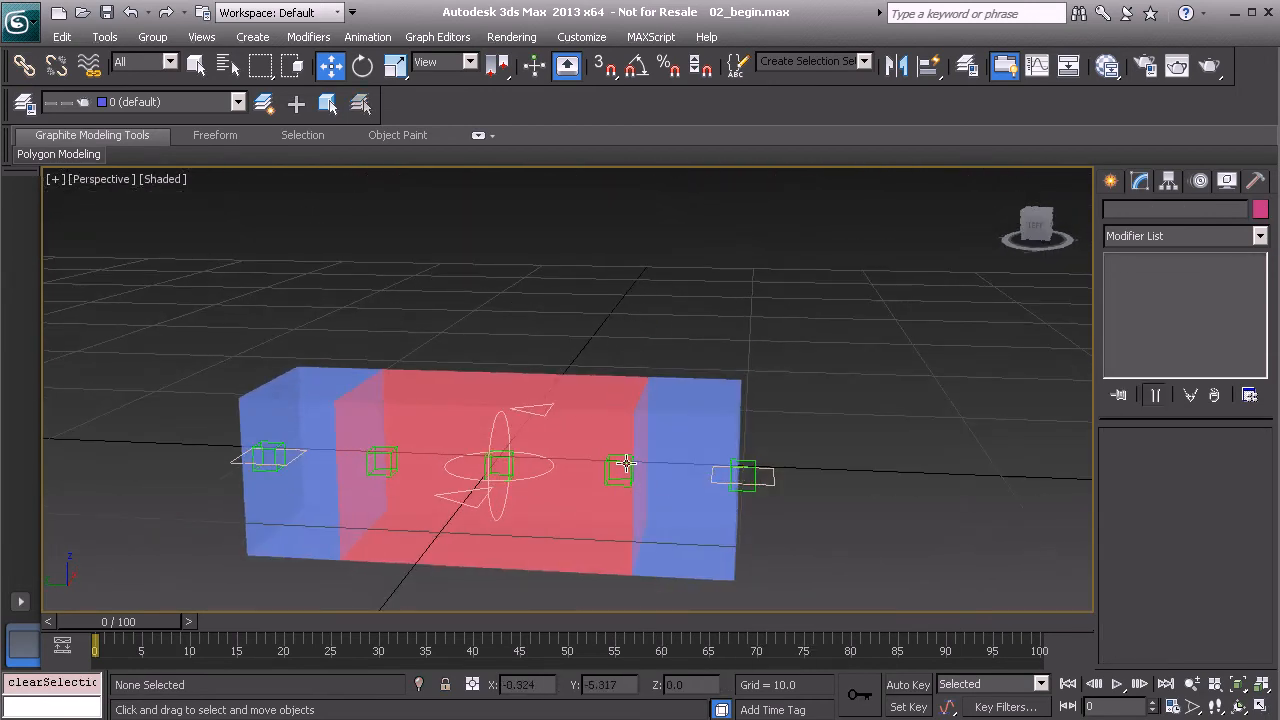
Try moving the inner point helper on the side of the box opposite Flexi_Bone_B01 upward, and undo the move
left_click(619, 462)
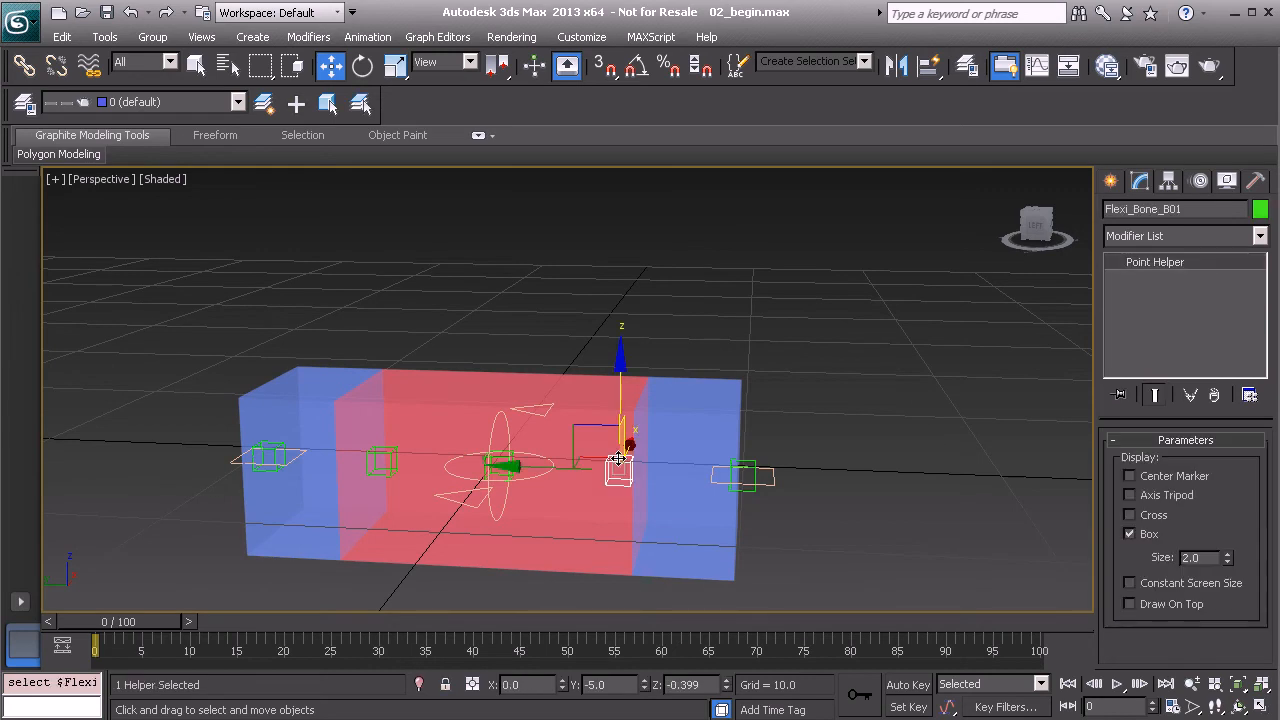
left_click(383, 460)
left_click_drag(358, 420, 346, 286)
key("ctrl+z")
Select the Flexi_Bone_B01 point helper, raise it to about Z 5.3, try rotating it, and undo the rotation
left_click(621, 460)
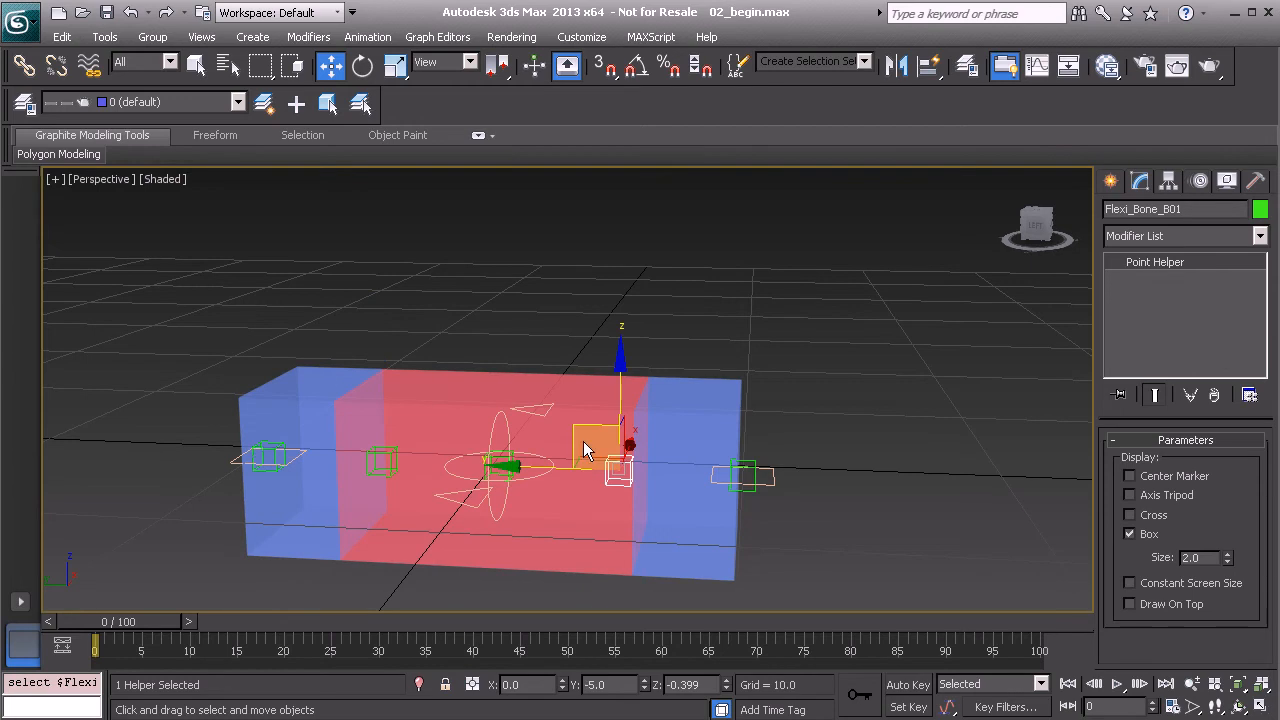
left_click_drag(585, 430, 568, 304)
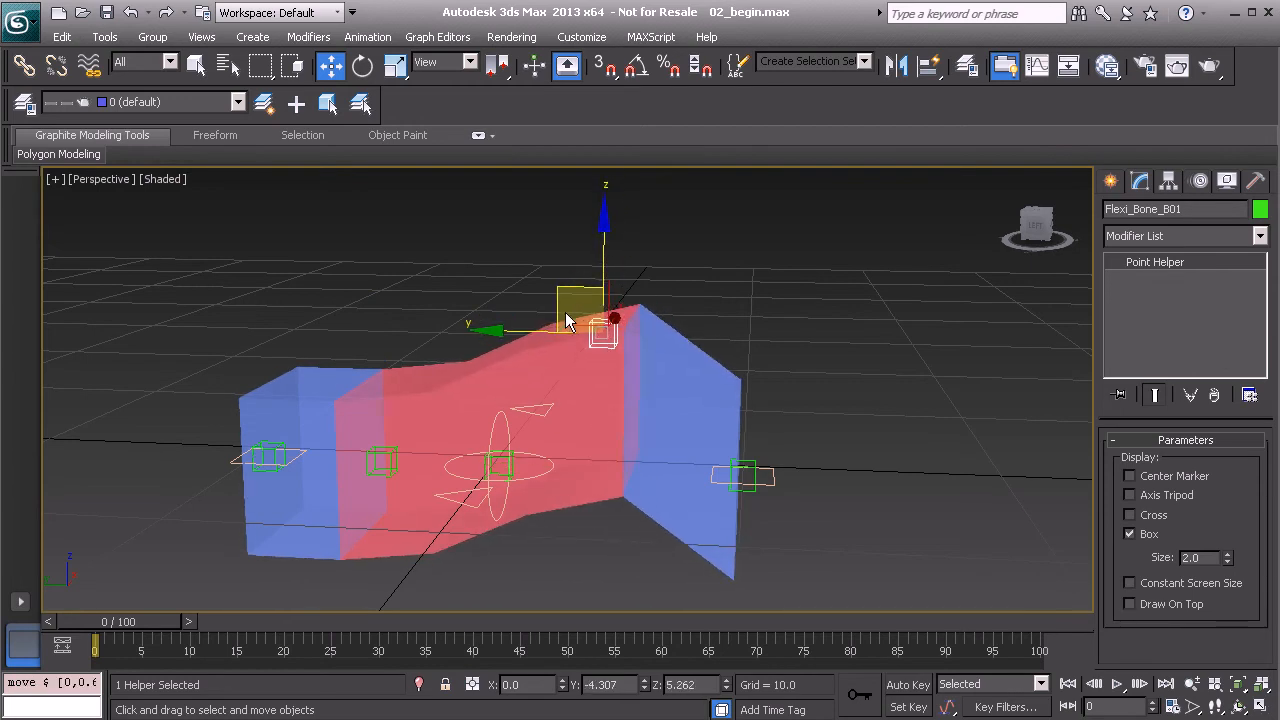
key("e")
left_click_drag(640, 393, 634, 346)
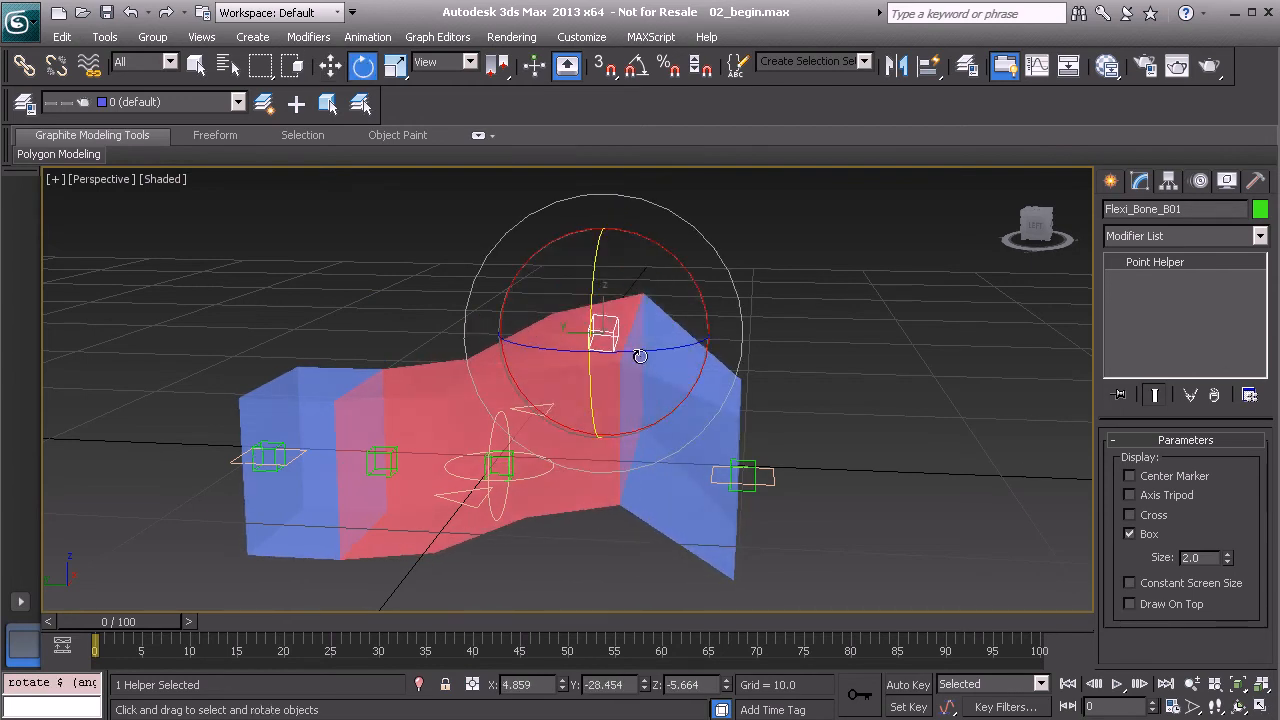
scroll(636, 355, "down", 2)
key("ctrl+z")
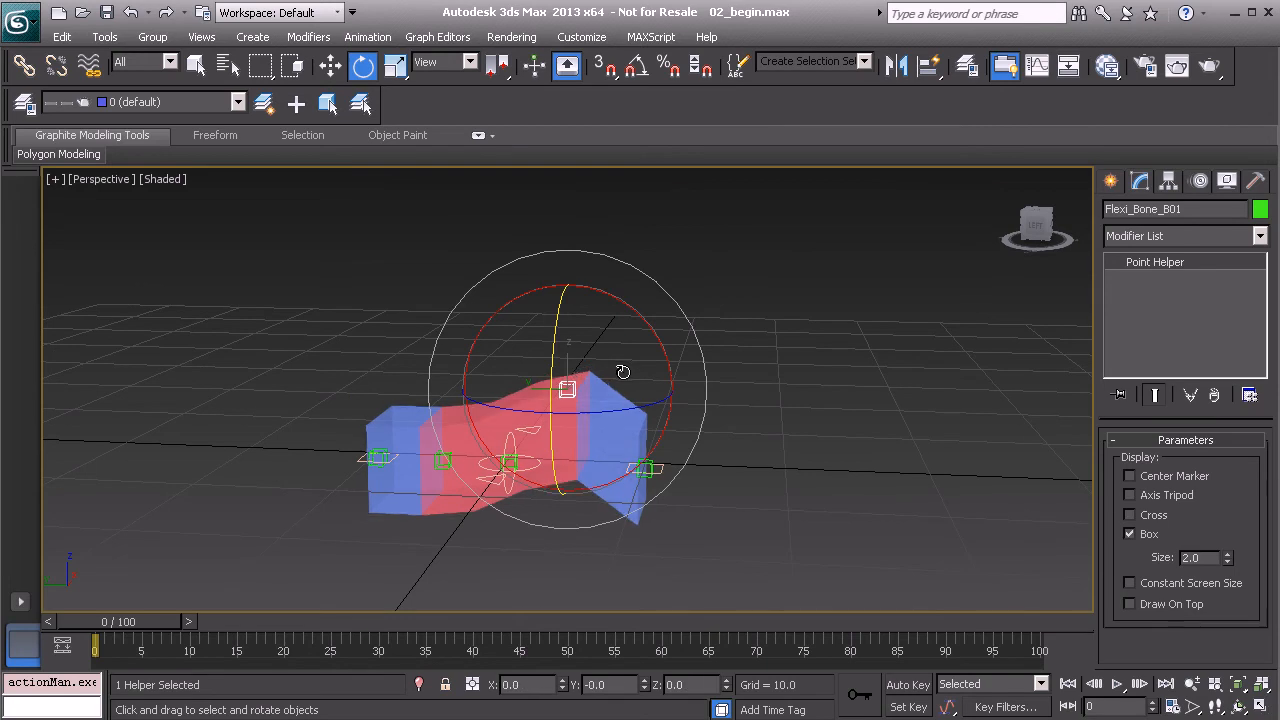
Try scaling Flexi_Bone_B01 uniformly to about 187 percent, undo back to the straight box, and clear the selection
key("r")
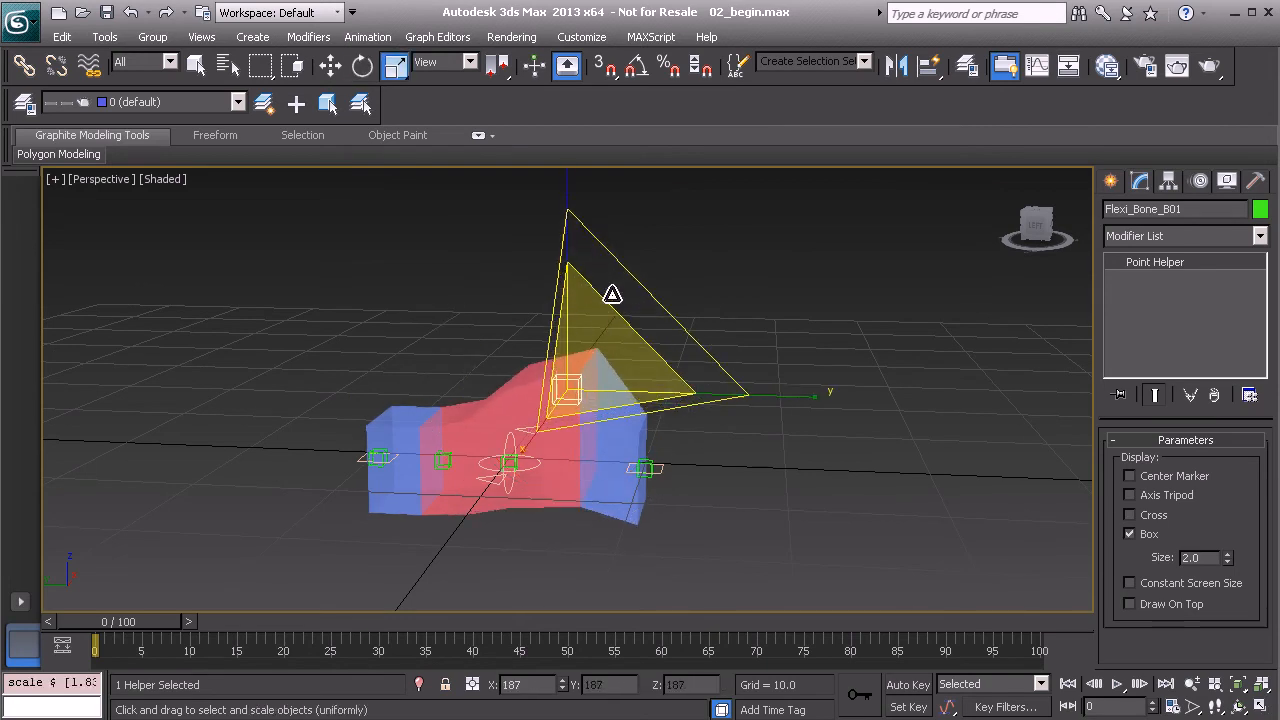
key("ctrl+z")
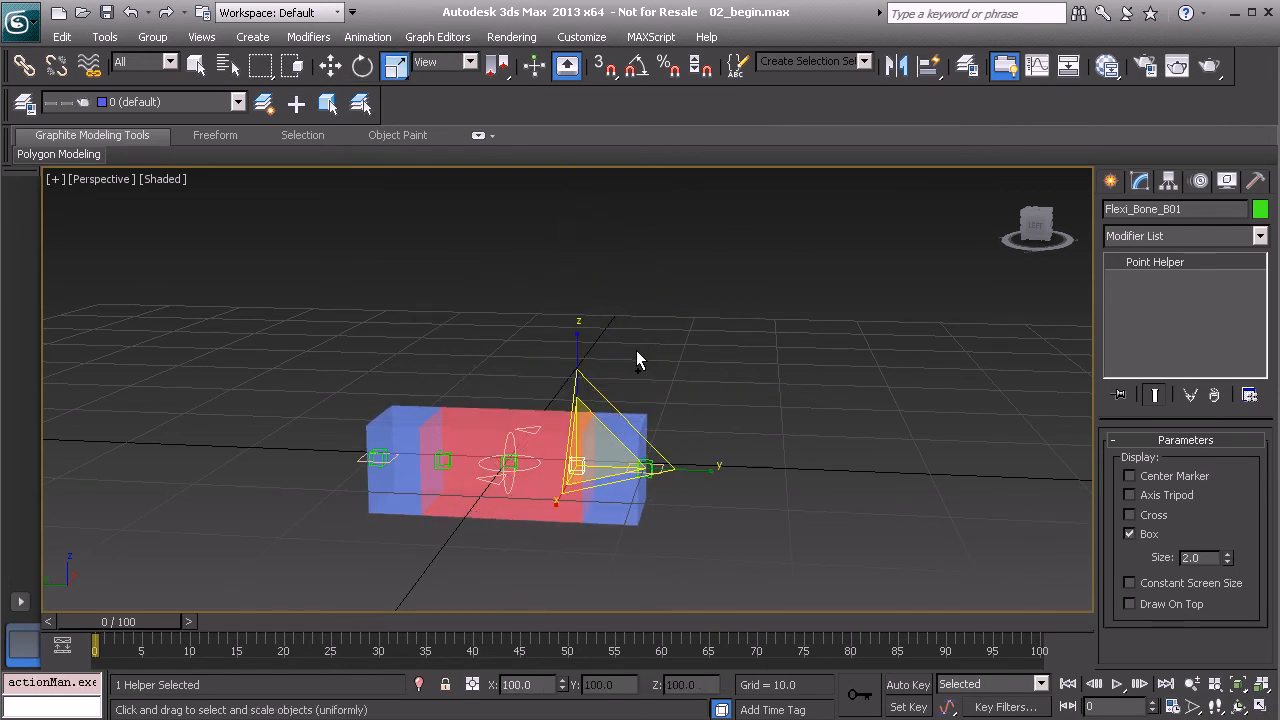
left_click(645, 346)
middle_click_drag(645, 346, 582, 469, "alt")
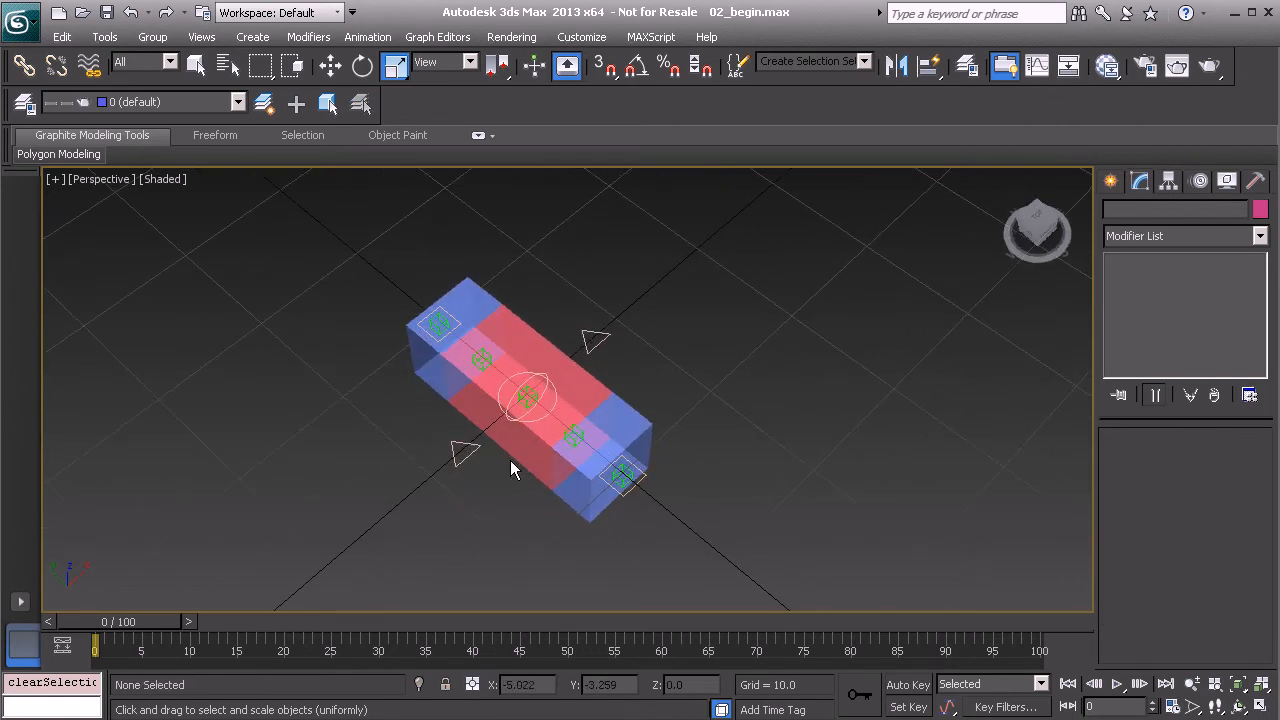
middle_click_drag(524, 407, 527, 416, "alt")
scroll(527, 469, "up", 2)
scroll(543, 404, "up", 1)
middle_click_drag(500, 458, 545, 425, "alt")
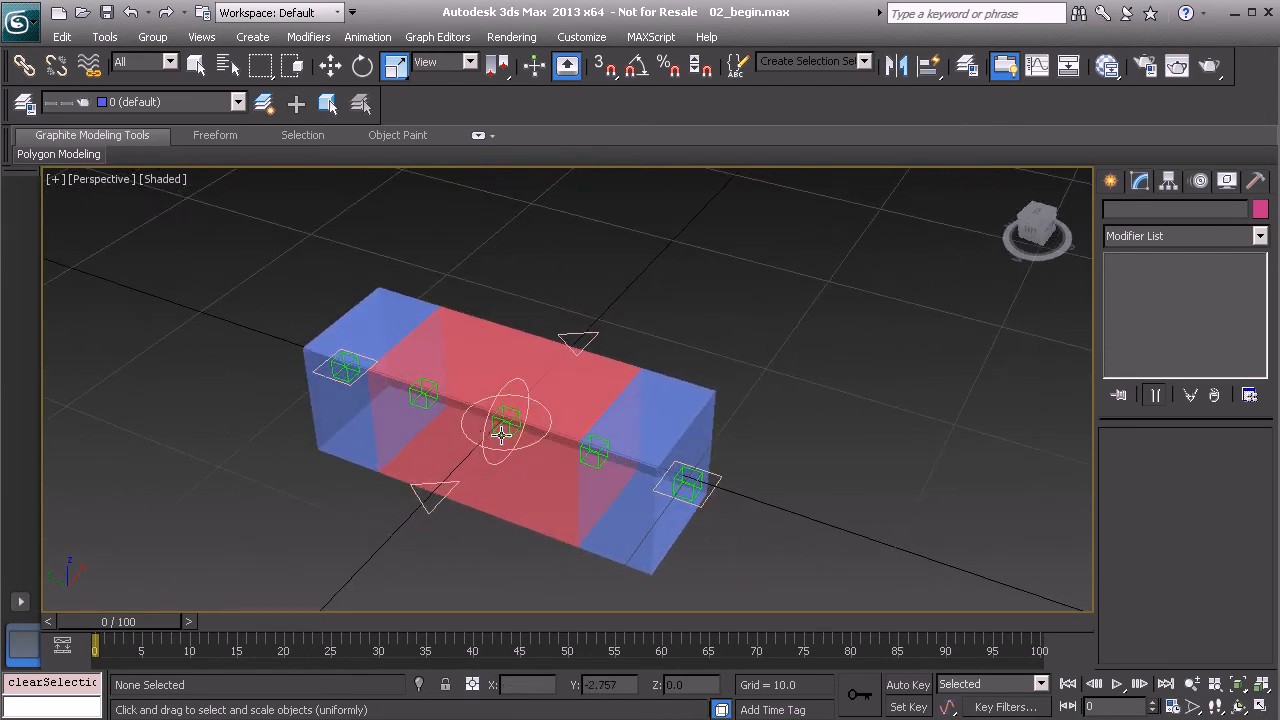
middle_click_drag(474, 422, 495, 445, "alt")
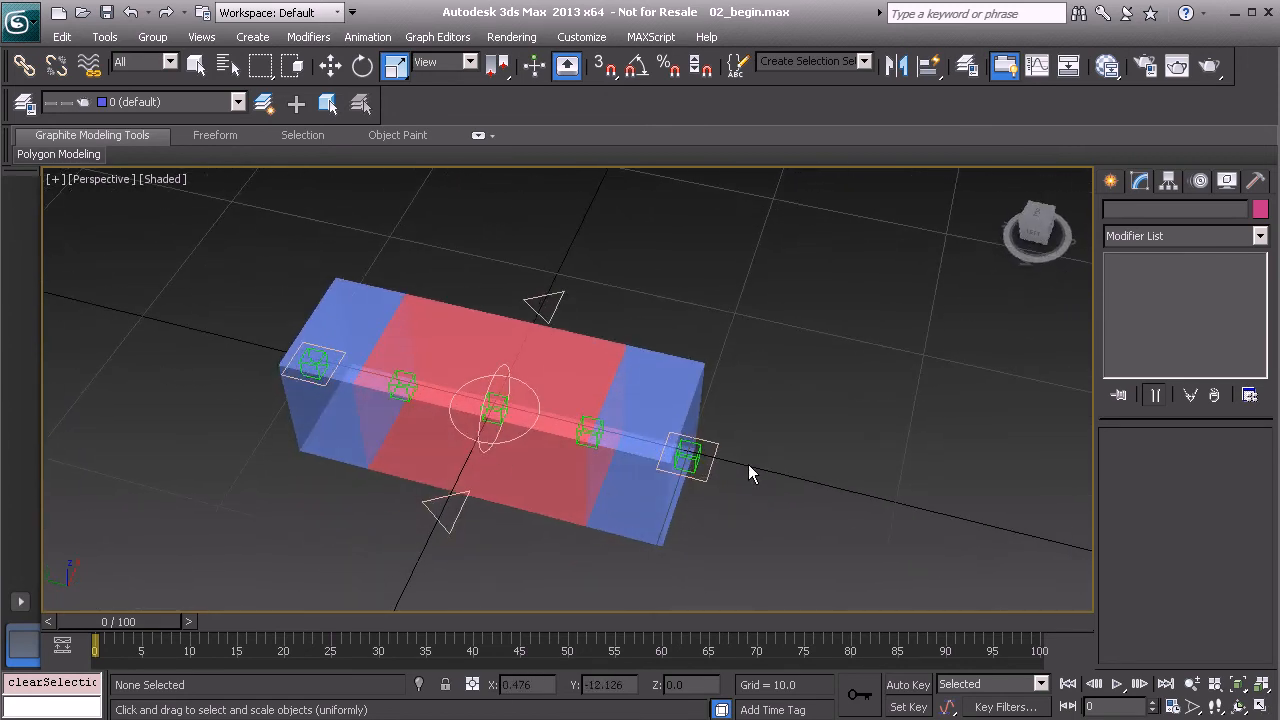
Select the Flexi_Mid_Bend01 control, try moving it about 8.5 units along X to bend the box sideways, and undo
left_click(718, 440)
mouse_move(703, 466)
middle_mouse_down("alt")
mouse_move(689, 466)
mouse_move(689, 486)
middle_mouse_up("alt")
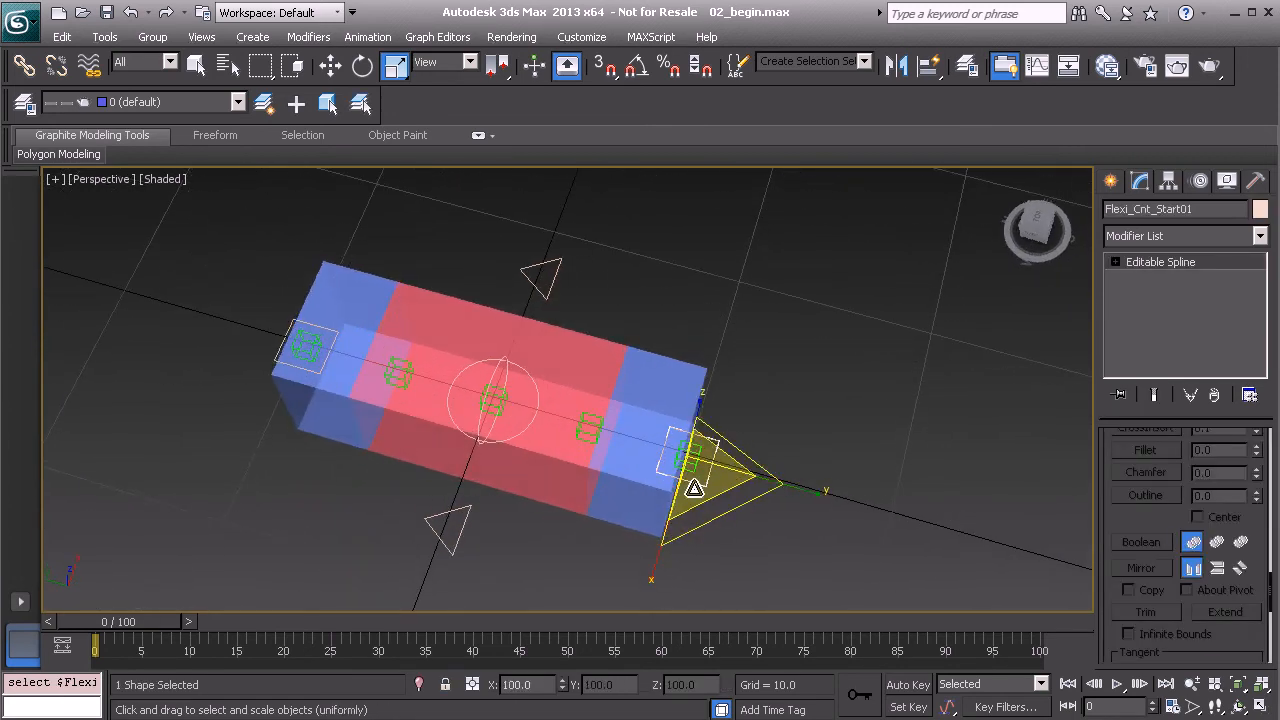
left_click(522, 373)
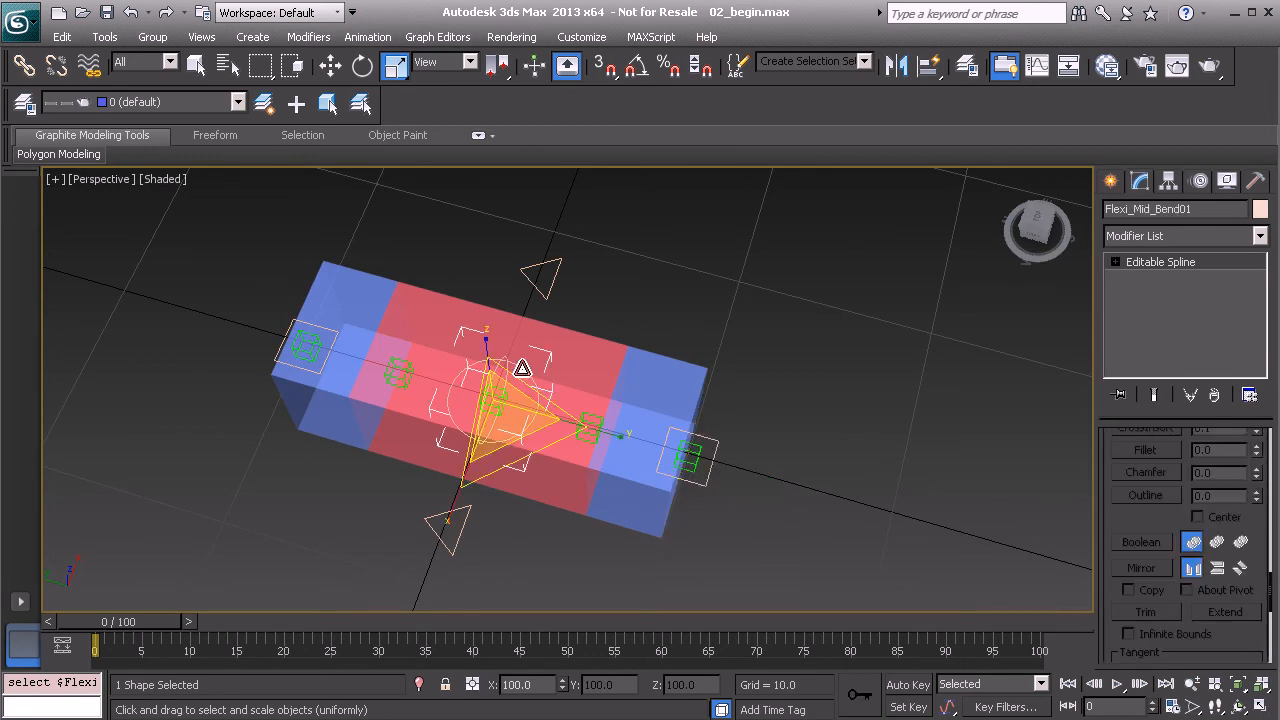
key("w")
left_click_drag(529, 318, 601, 175)
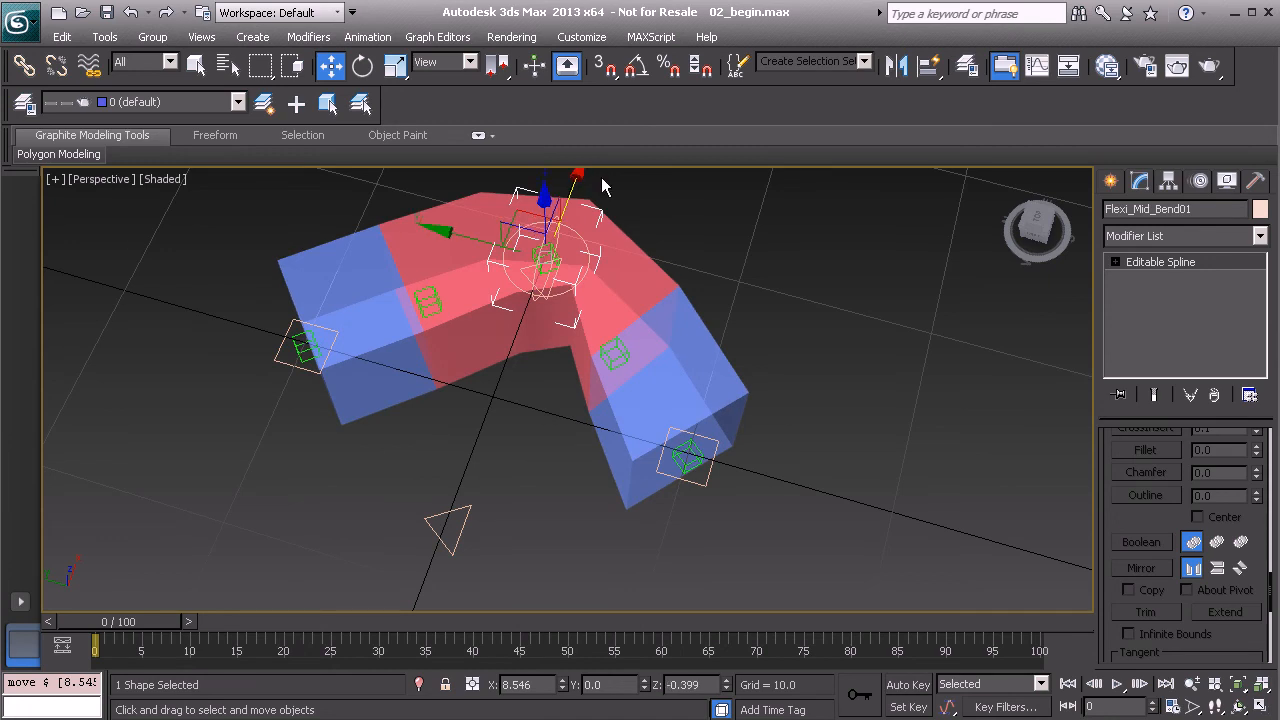
key("ctrl+z")
Try moving the Flexi_Mid_Bend01 control from another viewing angle, cancel the move, and clear the selection
middle_click_drag(548, 403, 589, 355, "alt")
left_click_drag(595, 356, 570, 338)
right_click(570, 338)
middle_click_drag(434, 403, 624, 302, "alt")
left_click(624, 302)
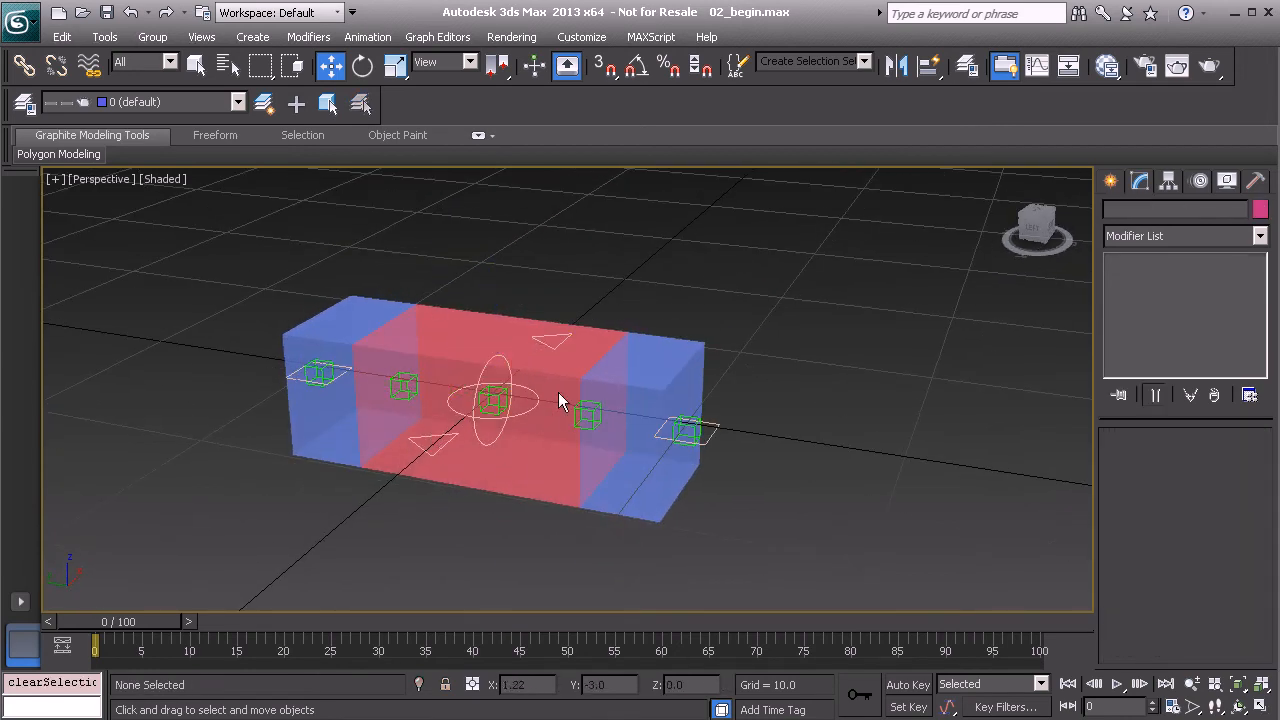
Reselect Flexi_Mid_Bend01, try moving it upward and toward negative X in the XZ plane, and undo the move
left_click(494, 359)
middle_click_drag(563, 386, 462, 362, "alt")
left_click_drag(527, 373, 432, 245)
key("ctrl+z")
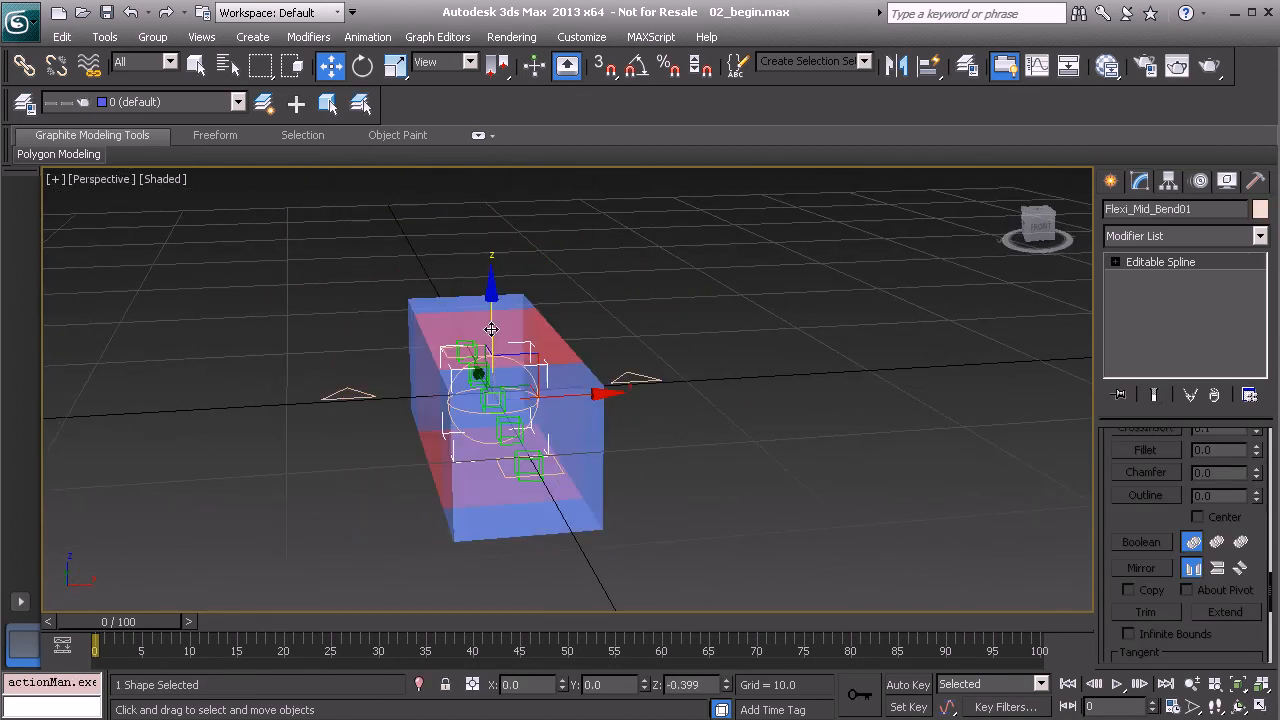
Try moving Flexi_Mid_Bend01 upward and toward positive X in the XZ plane, undo it, and clear the selection
middle_click_drag(511, 356, 536, 362, "alt")
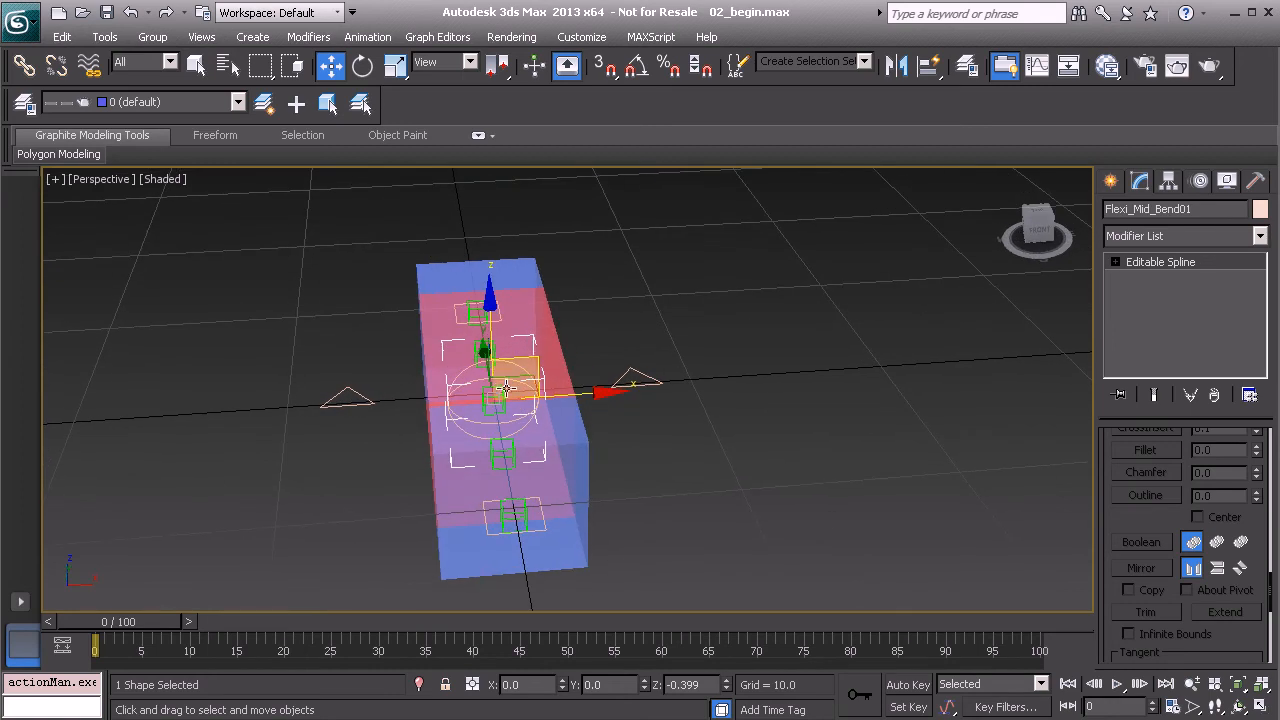
left_click_drag(537, 358, 572, 239)
key("ctrl+z")
middle_click_drag(543, 325, 612, 318, "alt")
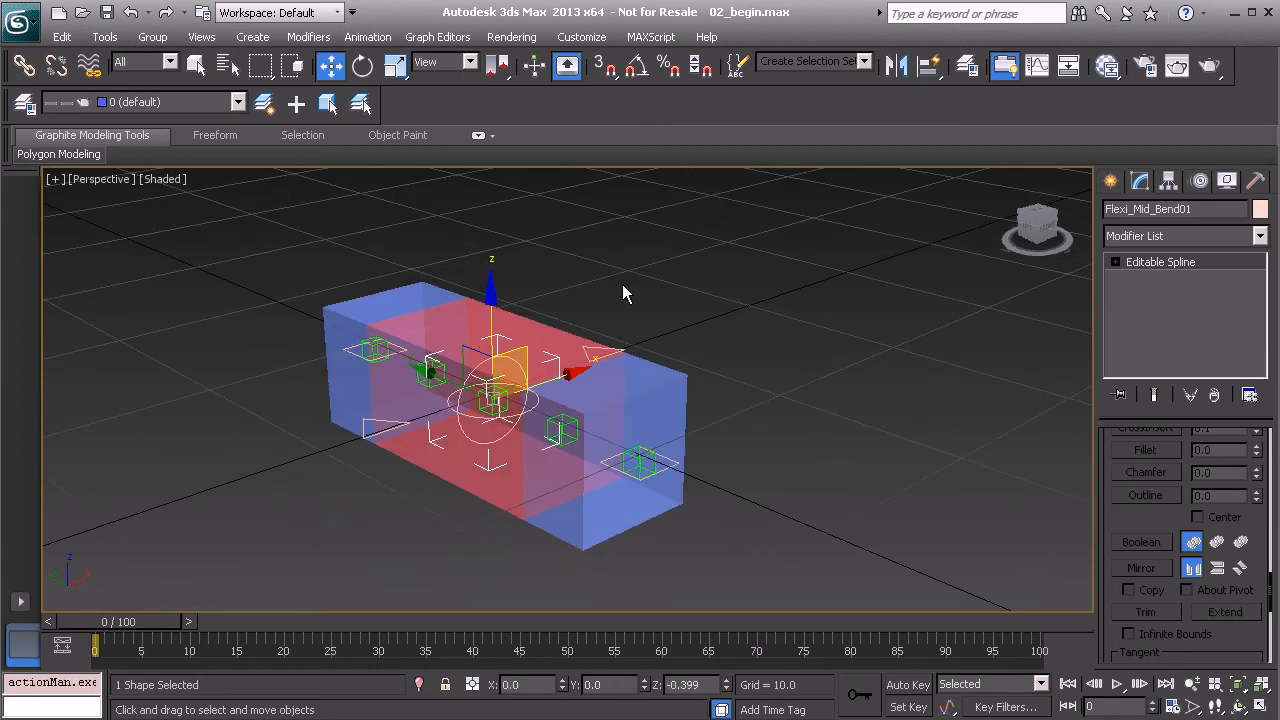
left_click(612, 318)
Select the Flexi_Mid_Bend01 control again, try lifting it upward, cancel the move, and clear the selection
left_click(505, 361)
middle_click_drag(518, 365, 513, 342, "alt")
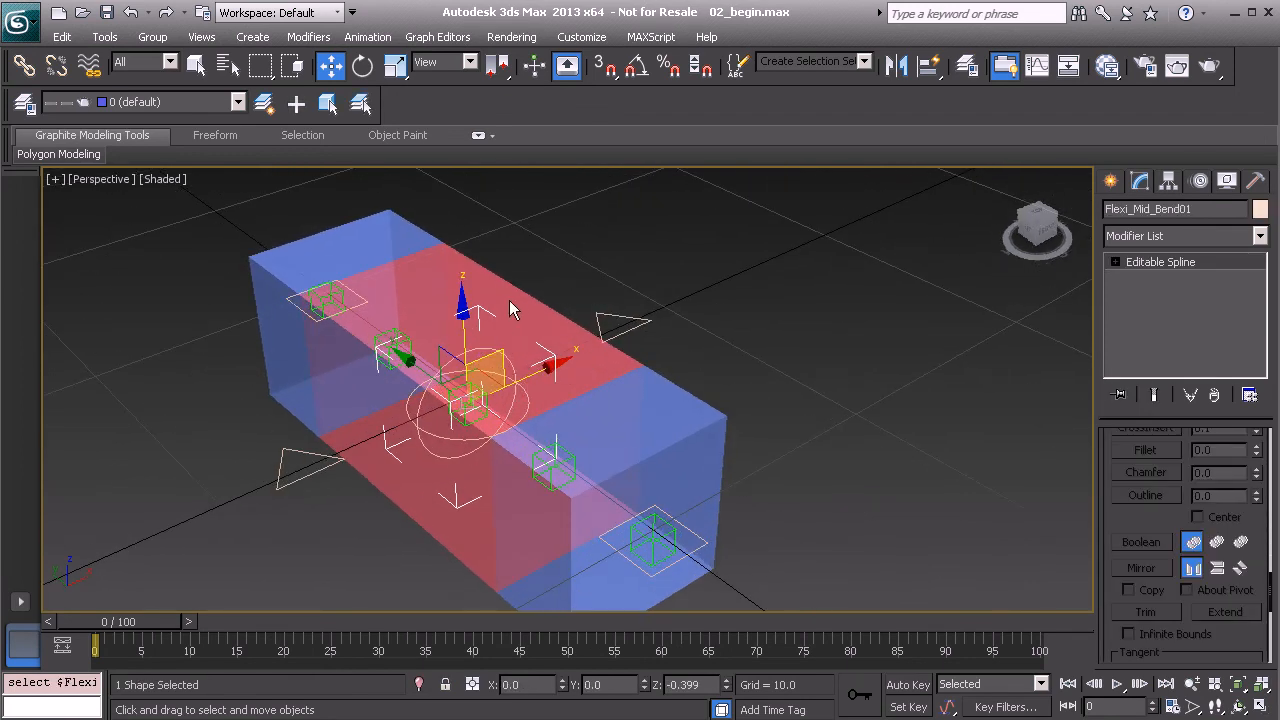
middle_click_drag(570, 292, 603, 266, "alt")
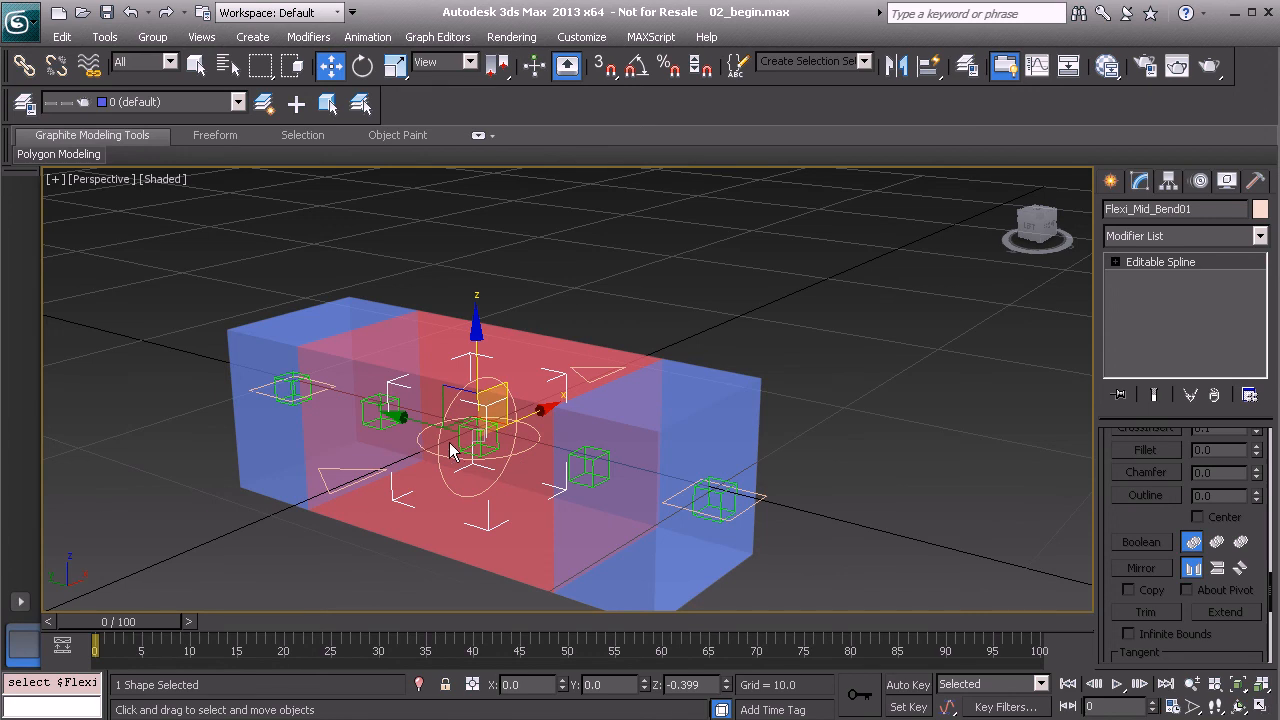
middle_click_drag(439, 441, 506, 418, "alt")
left_click_drag(506, 418, 498, 272)
right_click(498, 272)
left_click(594, 312)
middle_click_drag(594, 312, 566, 398, "alt")
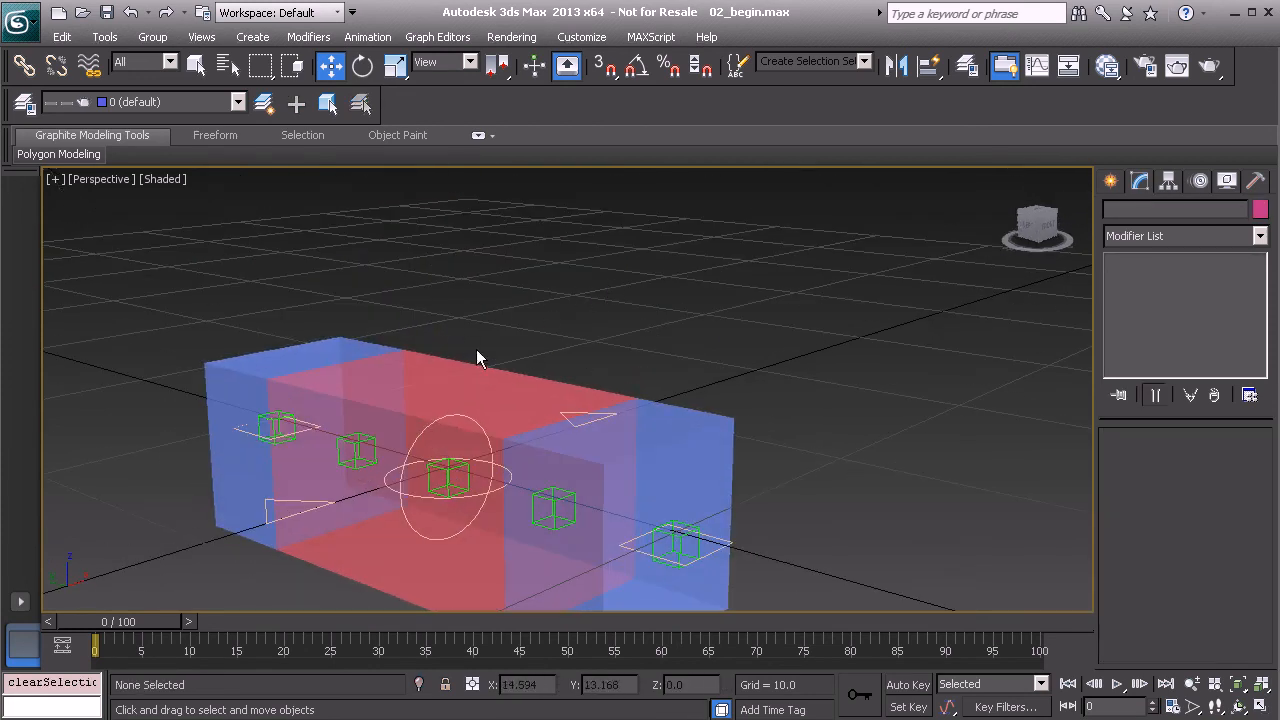
middle_click_drag(492, 305, 528, 367, "alt")
scroll(490, 280, "down", 4)
middle_click_drag(523, 297, 536, 311)
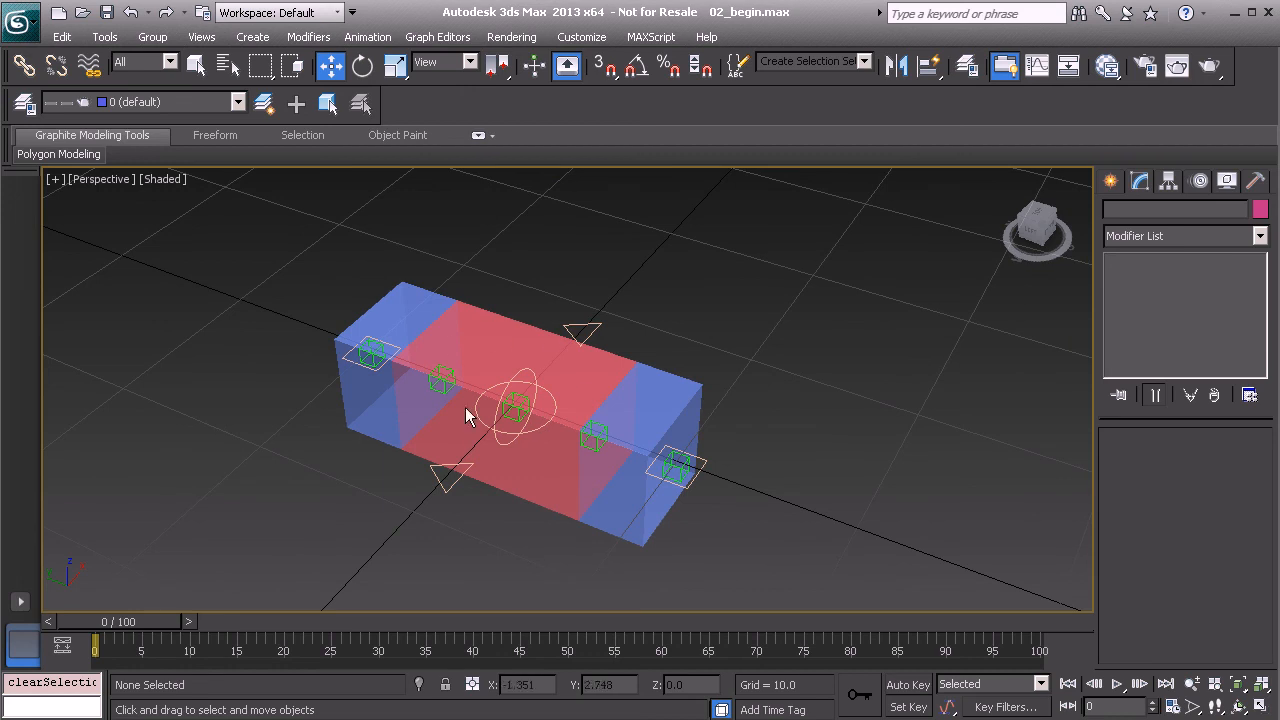
mouse_move(505, 382)
middle_mouse_down("alt")
mouse_move(520, 391)
mouse_move(489, 383)
middle_mouse_up("alt")
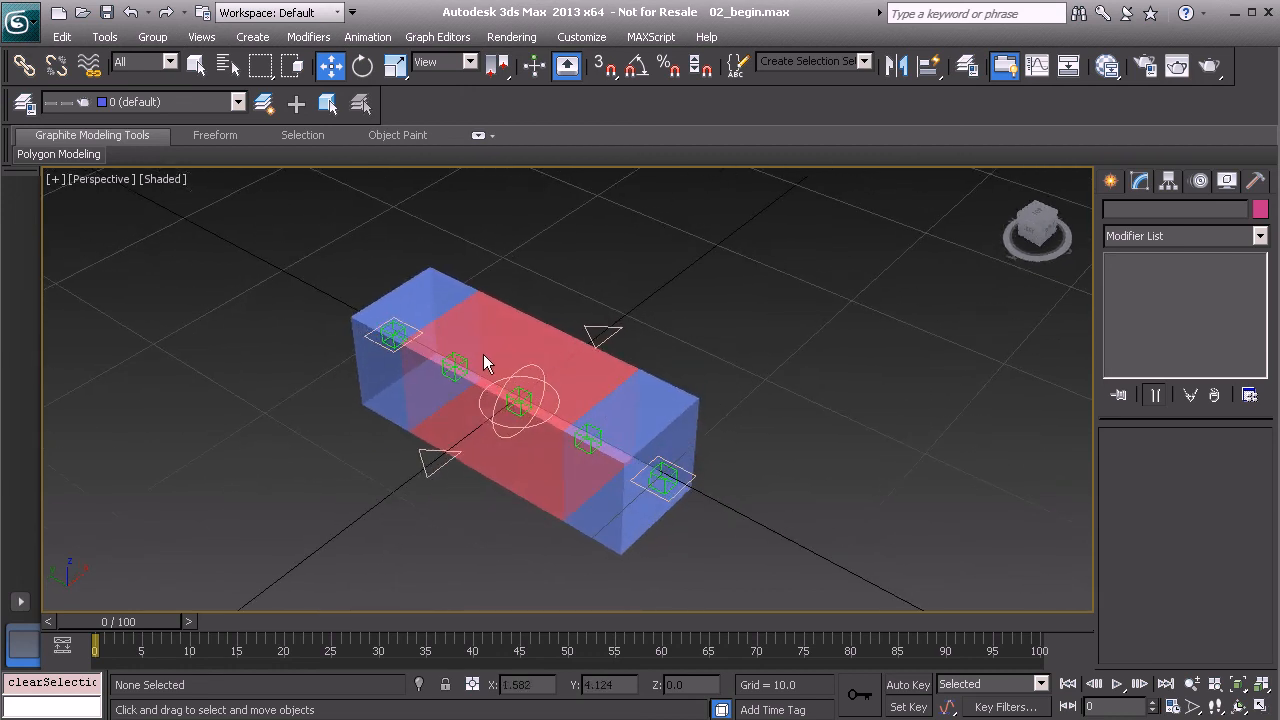
middle_click_drag(533, 401, 495, 392)
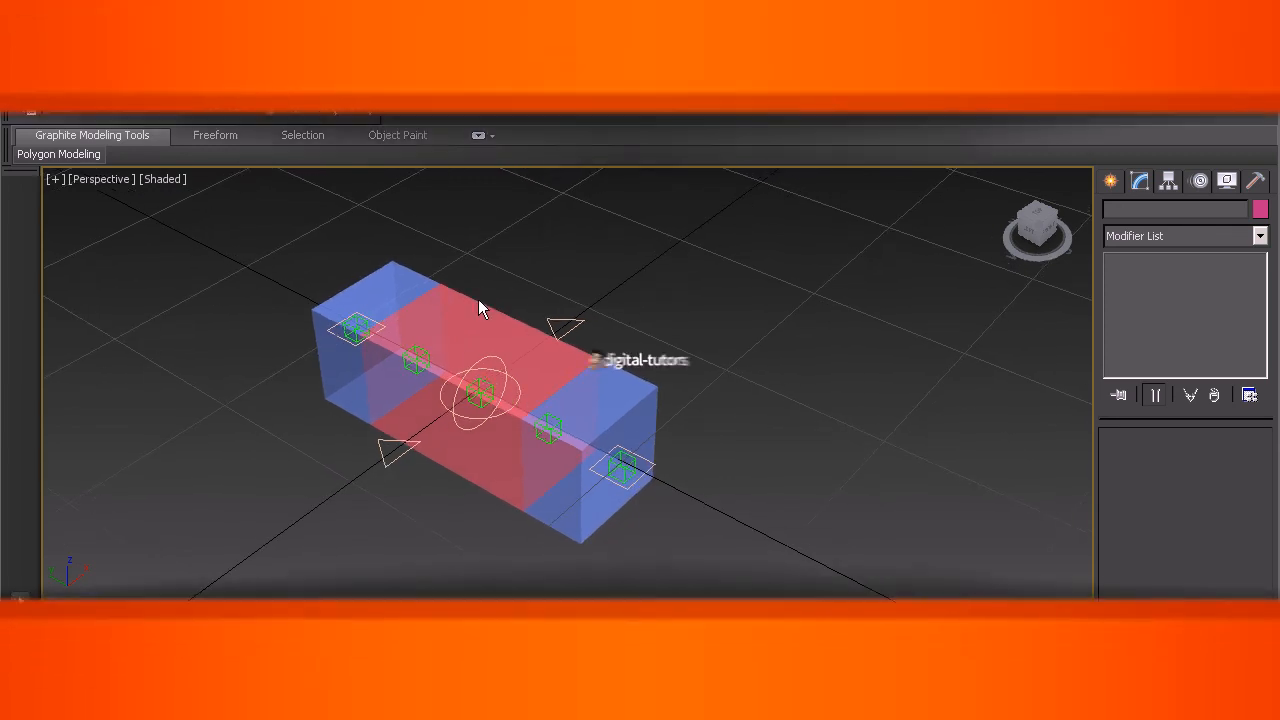